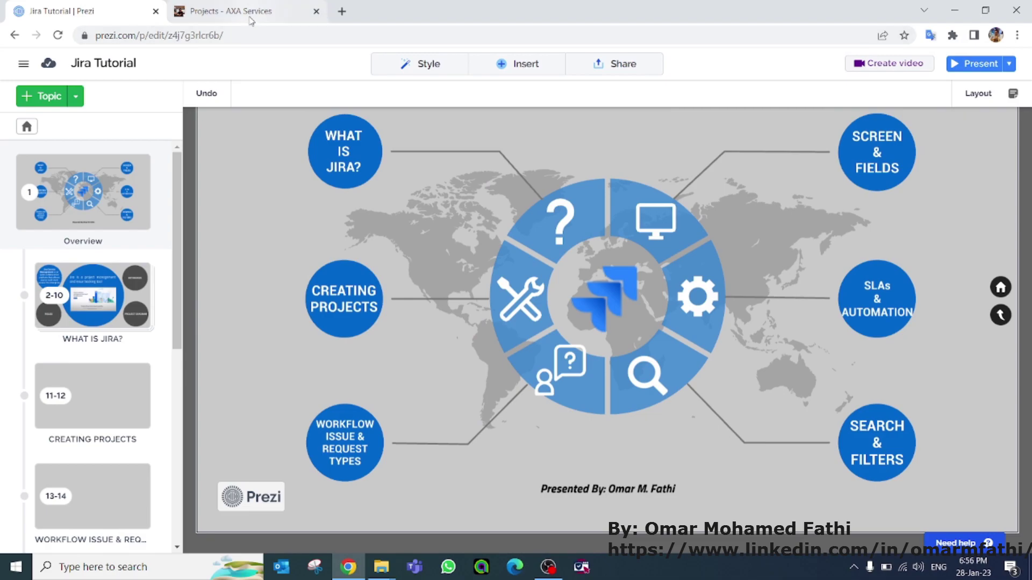
Open the "Please activate my card" request in the Medical Approval project and examine its Details and More fields sections.
{"action": "left_click", "coordinate": [145, 69]}
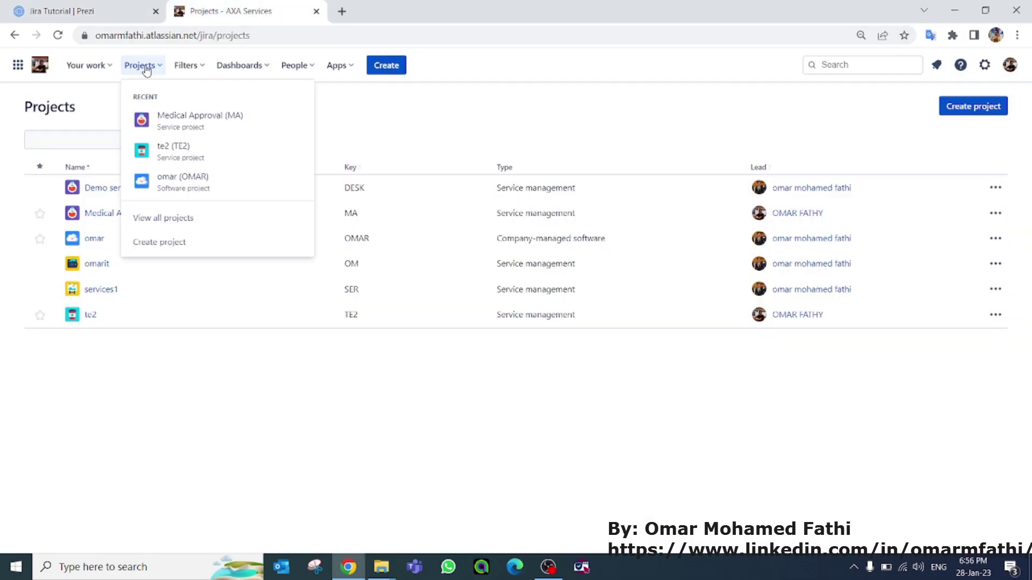
{"action": "left_click", "coordinate": [183, 123]}
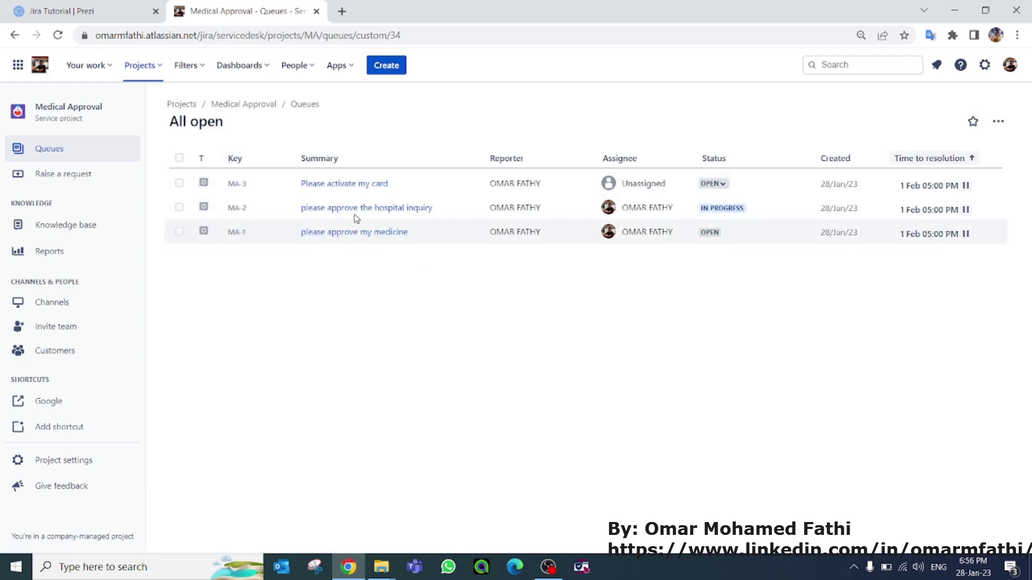
{"action": "left_click", "coordinate": [345, 184]}
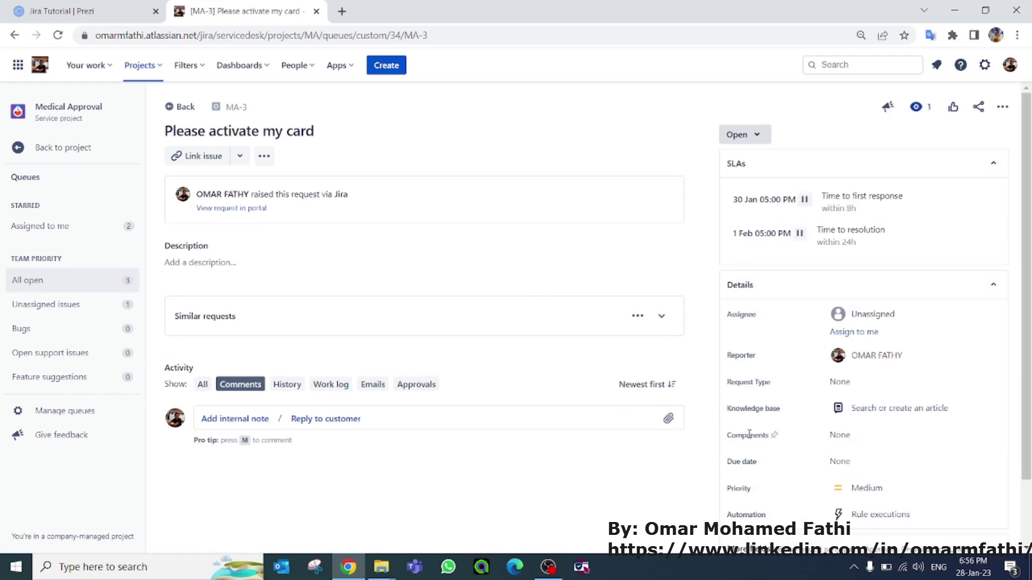
{"action": "scroll", "coordinate": [777, 433], "scroll_direction": "down", "scroll_amount": 1}
{"action": "left_click", "coordinate": [749, 481]}
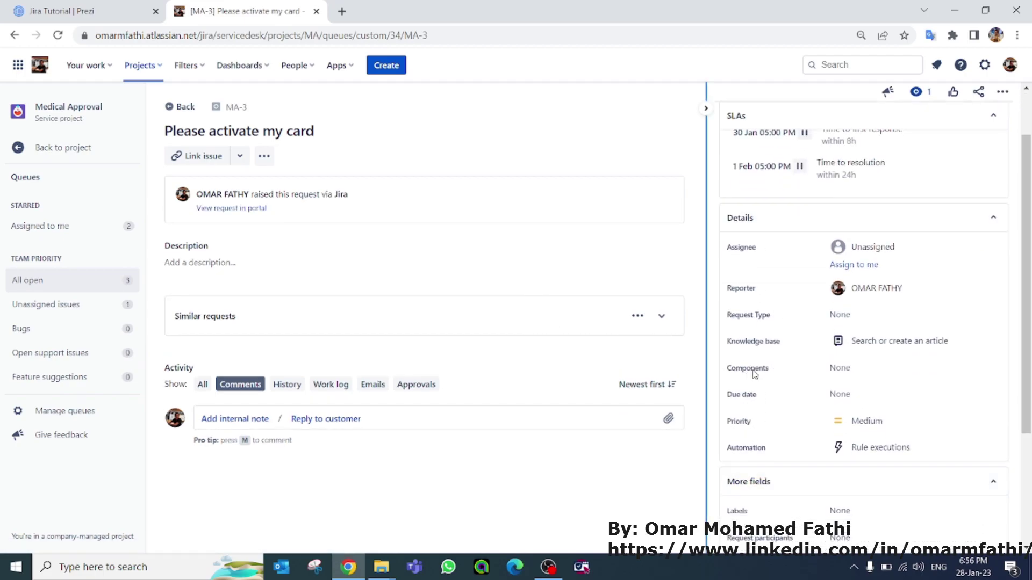
{"action": "scroll", "coordinate": [747, 366], "scroll_direction": "down", "scroll_amount": 1}
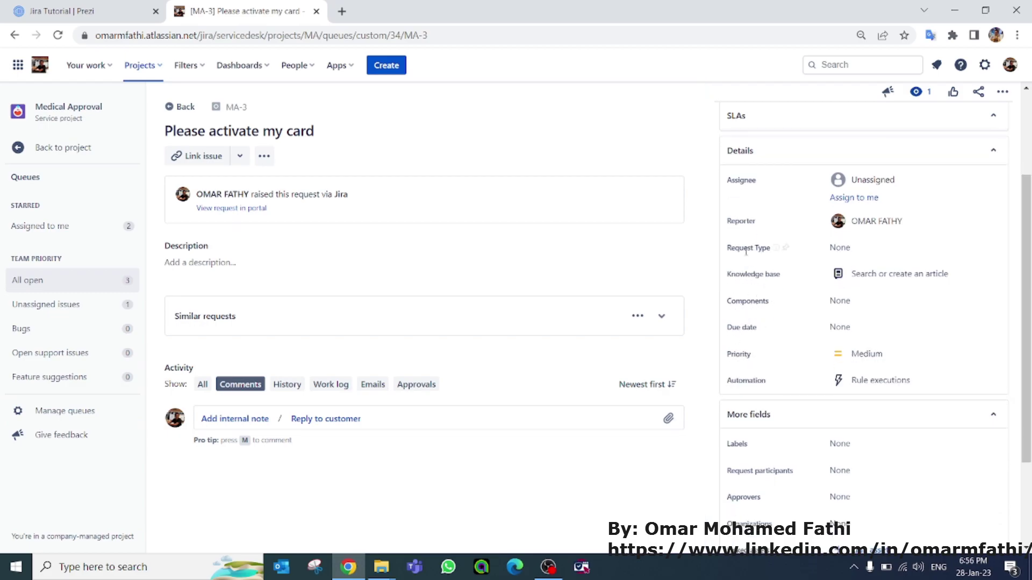
{"action": "scroll", "coordinate": [747, 257], "scroll_direction": "down", "scroll_amount": 2}
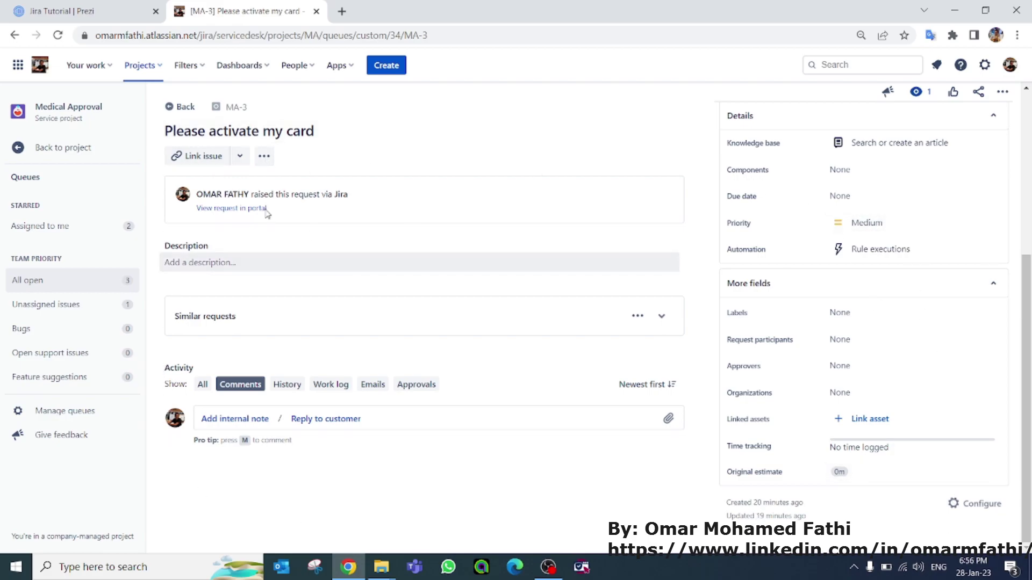
Open the Medical Approval project settings and view the project's Screens configuration.
{"action": "left_click", "coordinate": [85, 149]}
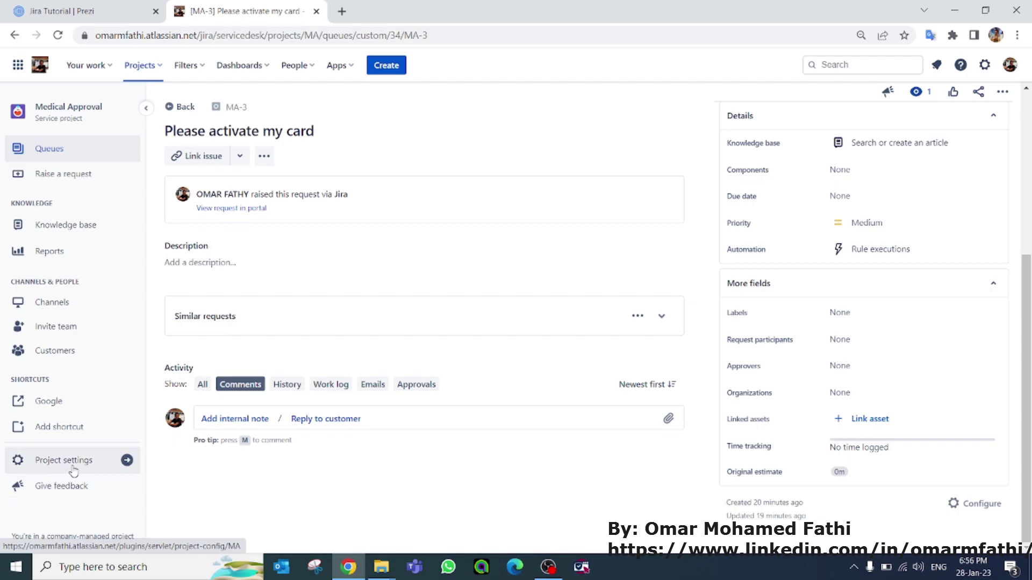
{"action": "left_click", "coordinate": [76, 464]}
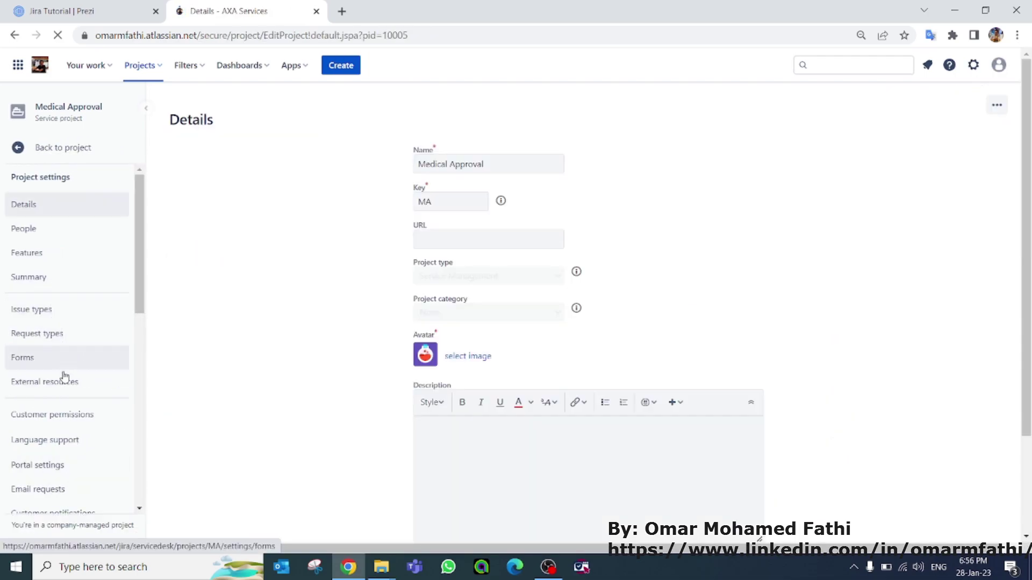
{"action": "scroll", "coordinate": [56, 449], "scroll_direction": "down", "scroll_amount": 6}
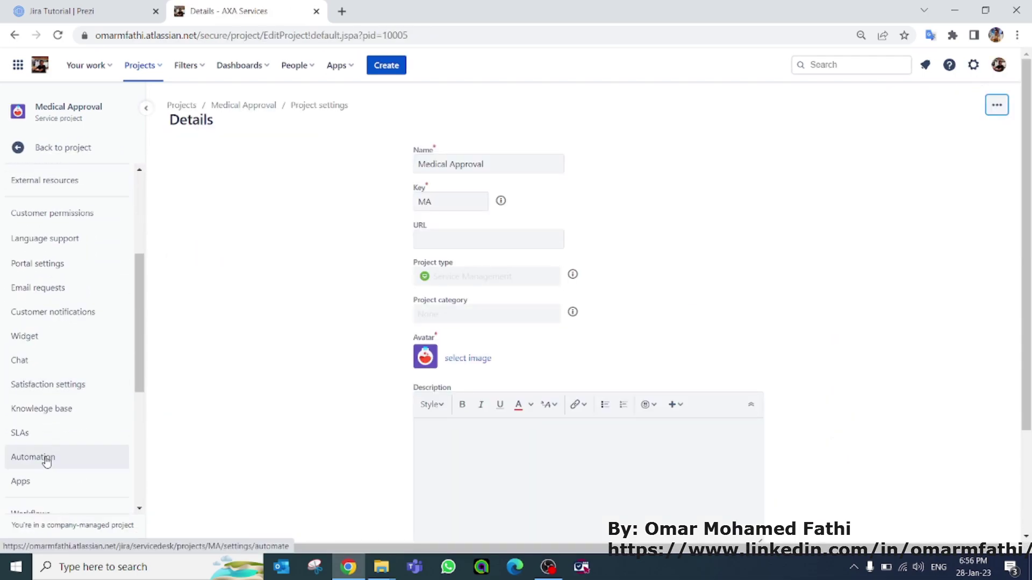
{"action": "left_click", "coordinate": [50, 406]}
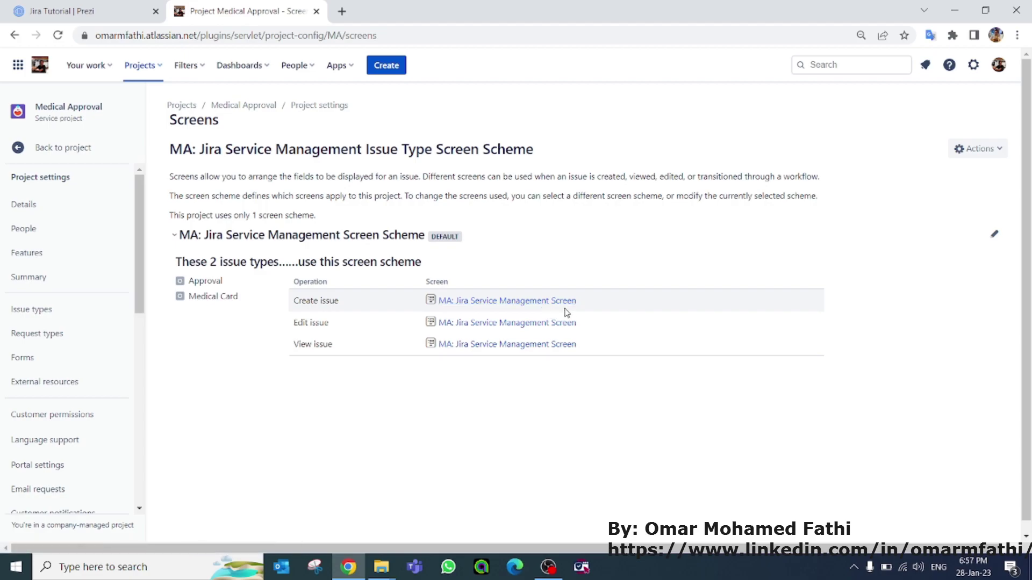
Open the Jira Issues settings in a separate browser tab and go to the Custom fields list.
{"action": "left_click", "coordinate": [973, 65]}
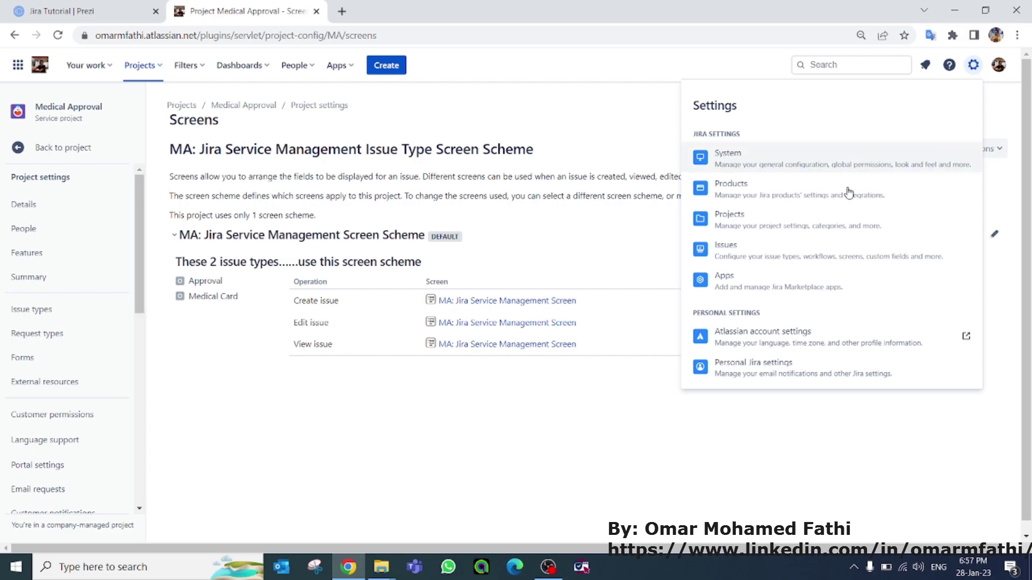
{"action": "left_click", "coordinate": [758, 258], "text": "ctrl"}
{"action": "left_click", "coordinate": [397, 12]}
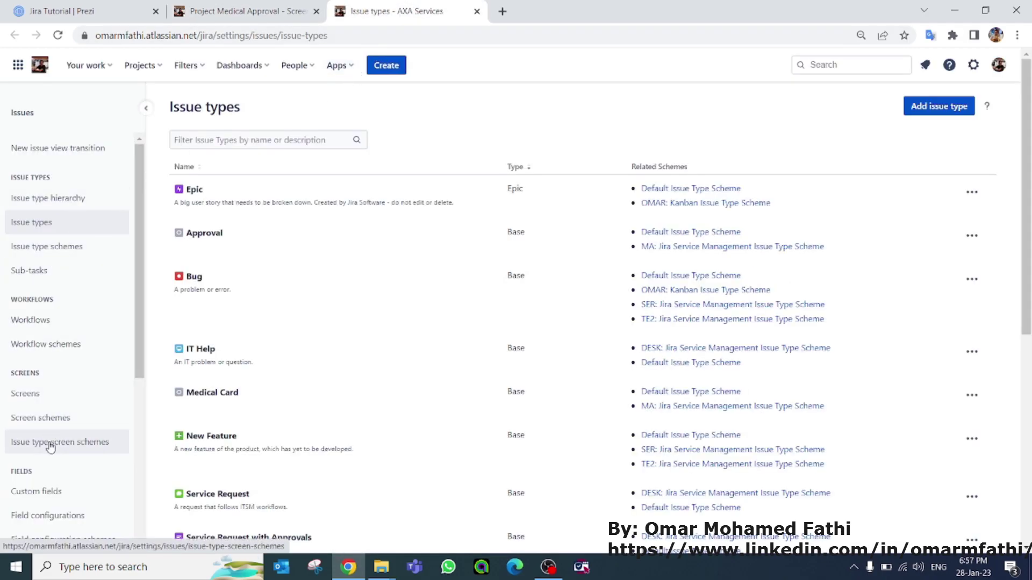
{"action": "scroll", "coordinate": [50, 355], "scroll_direction": "down", "scroll_amount": 3}
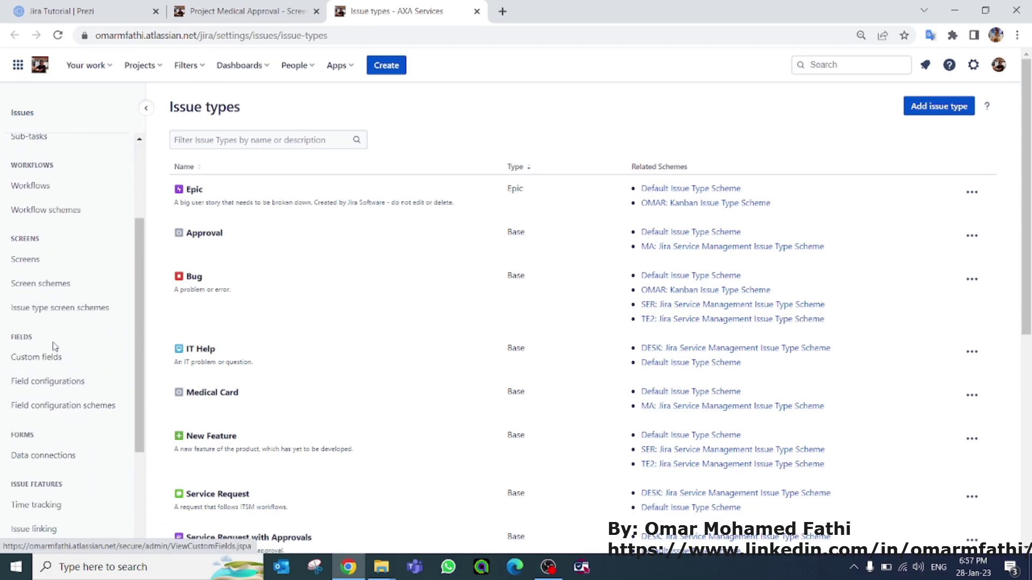
{"action": "left_click", "coordinate": [52, 359]}
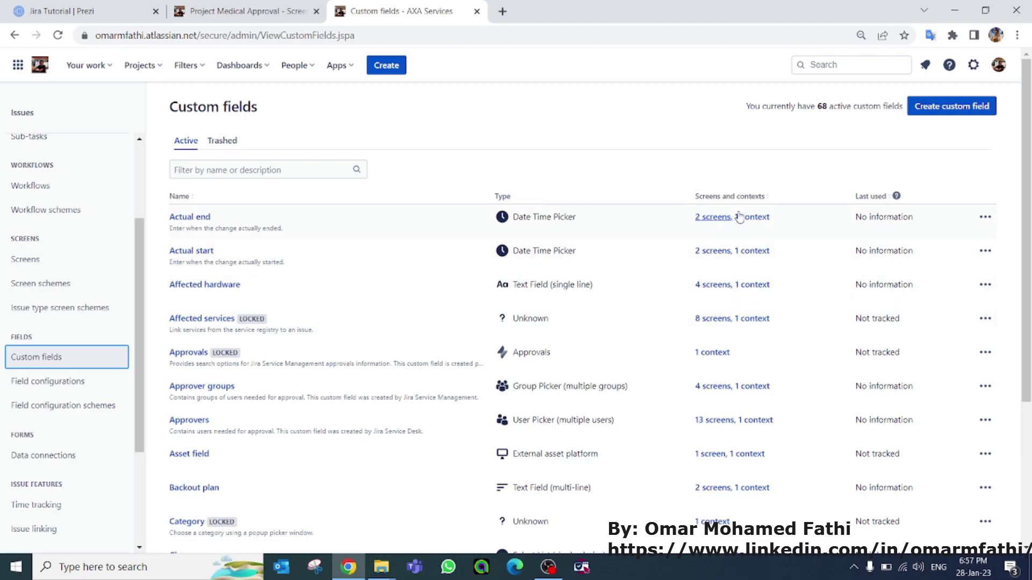
Start a new custom field, review the standard field types, and choose Short text (plain text only).
{"action": "left_click", "coordinate": [943, 112]}
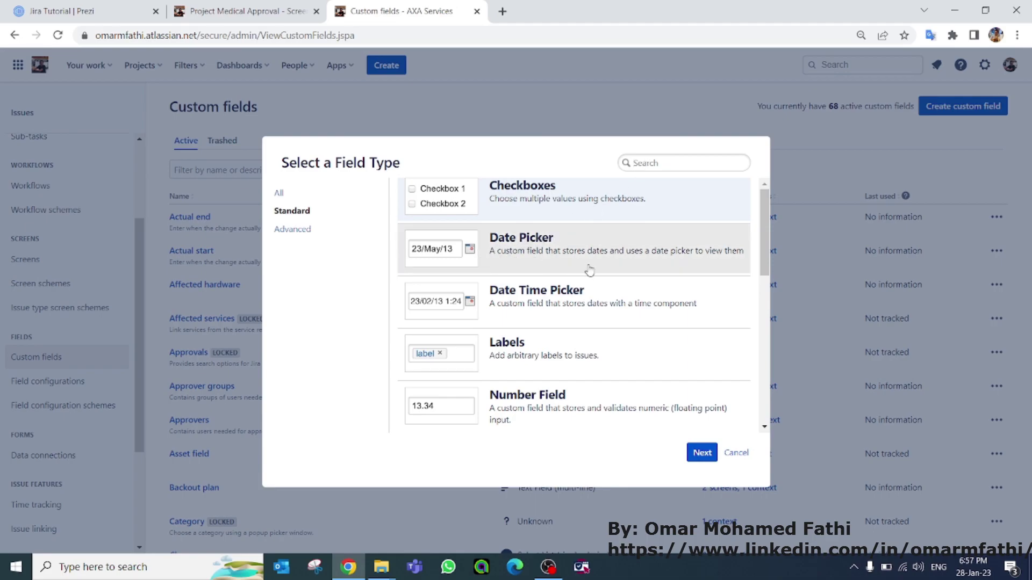
{"action": "scroll", "coordinate": [566, 273], "scroll_direction": "down", "scroll_amount": 2}
{"action": "scroll", "coordinate": [548, 285], "scroll_direction": "up", "scroll_amount": 2}
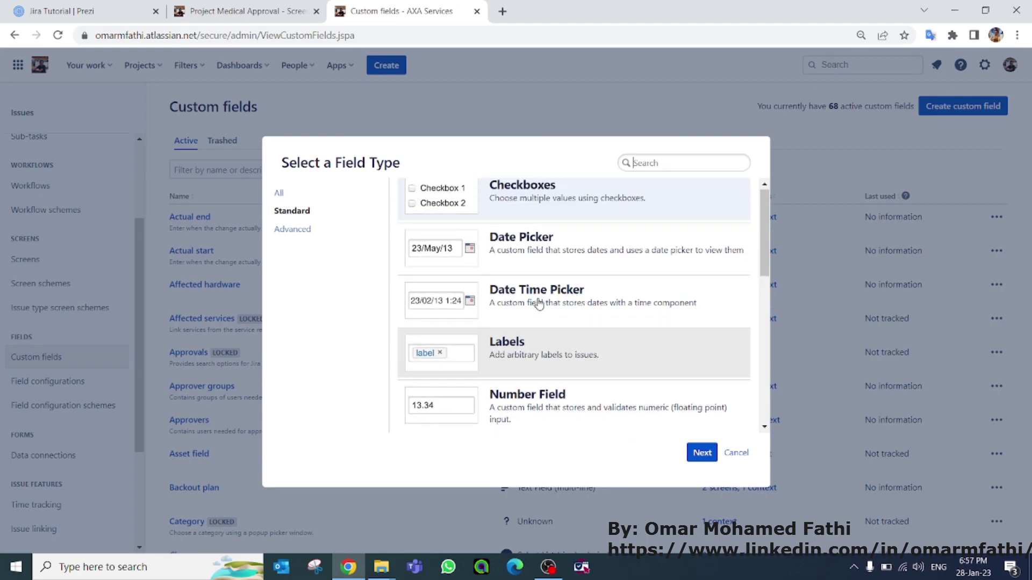
{"action": "scroll", "coordinate": [539, 304], "scroll_direction": "down", "scroll_amount": 1}
{"action": "scroll", "coordinate": [554, 285], "scroll_direction": "down", "scroll_amount": 1}
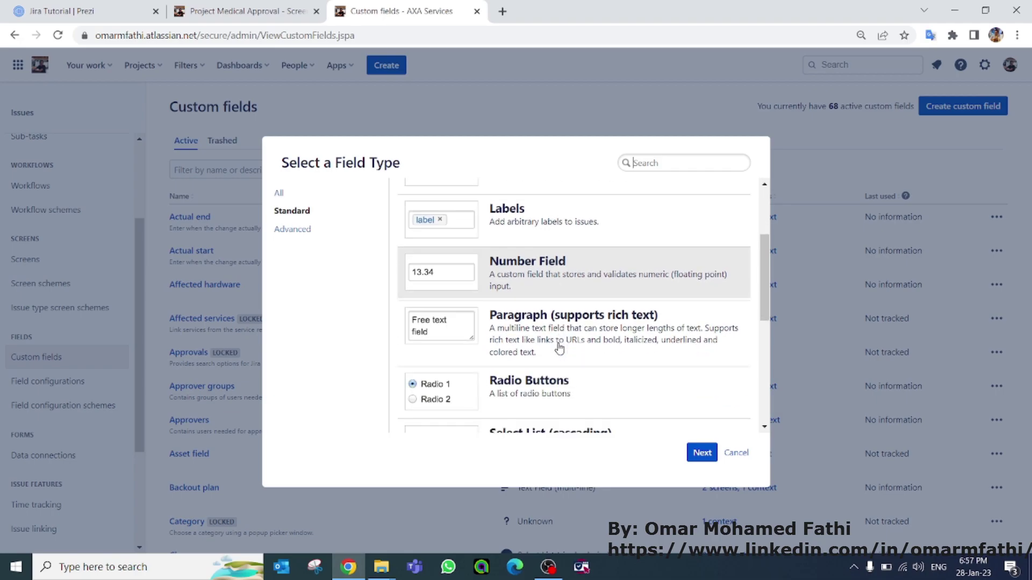
{"action": "scroll", "coordinate": [585, 338], "scroll_direction": "down", "scroll_amount": 1}
{"action": "scroll", "coordinate": [567, 376], "scroll_direction": "down", "scroll_amount": 1}
{"action": "scroll", "coordinate": [567, 379], "scroll_direction": "down", "scroll_amount": 4}
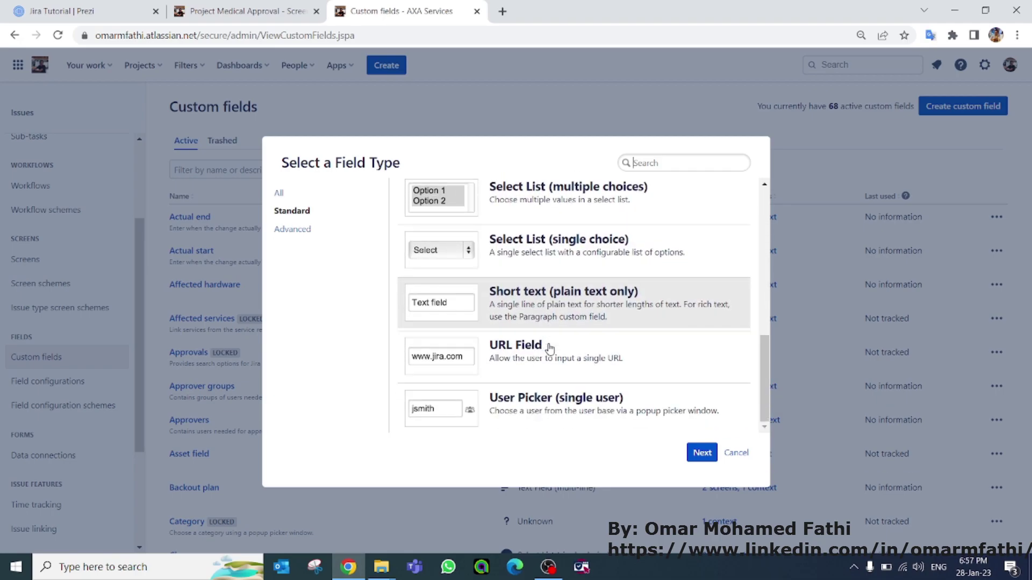
{"action": "type", "text": "r"}
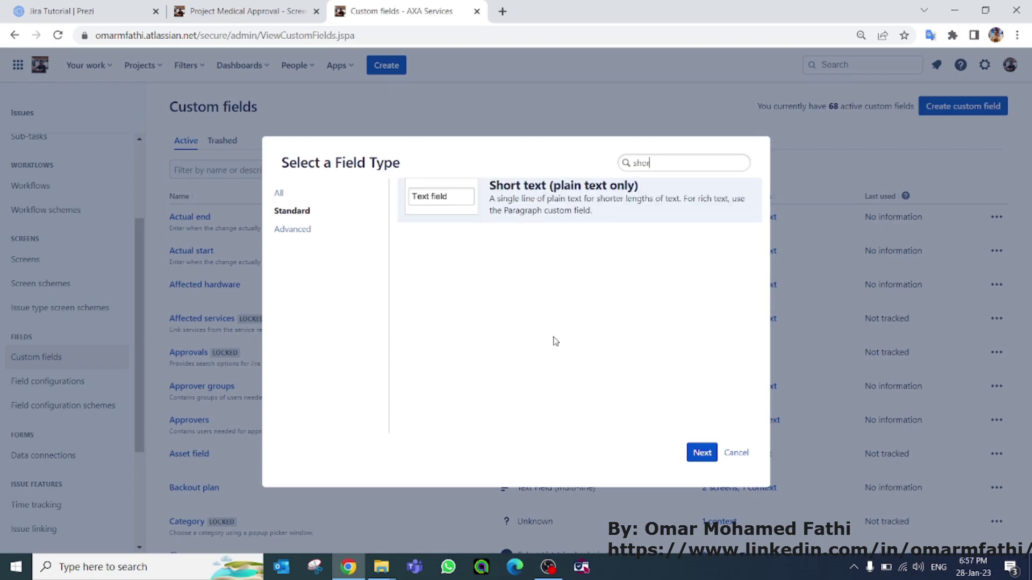
{"action": "left_click", "coordinate": [701, 454]}
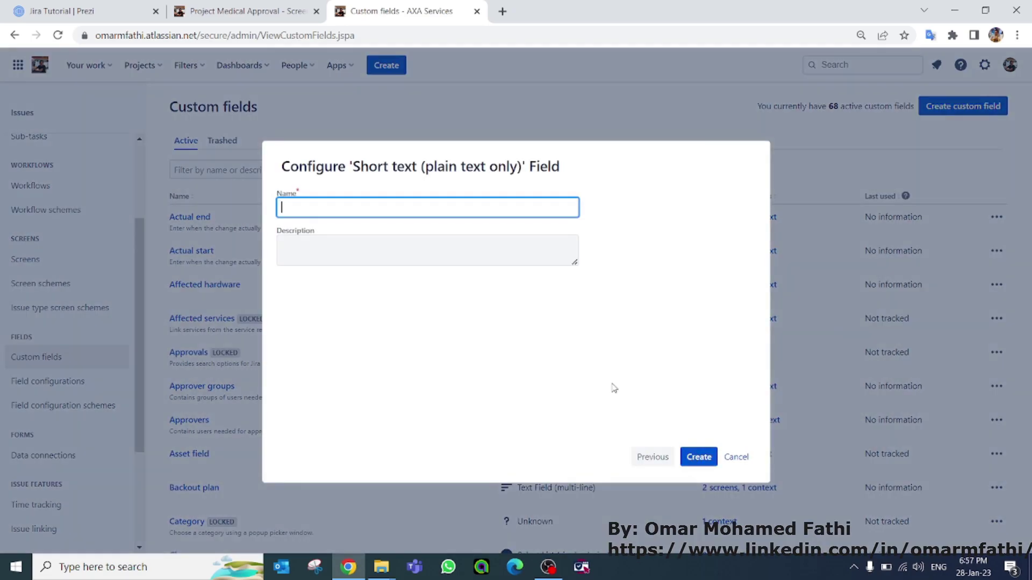
Name the short text field Policy Number and create it.
{"action": "type", "text": "Polic"}
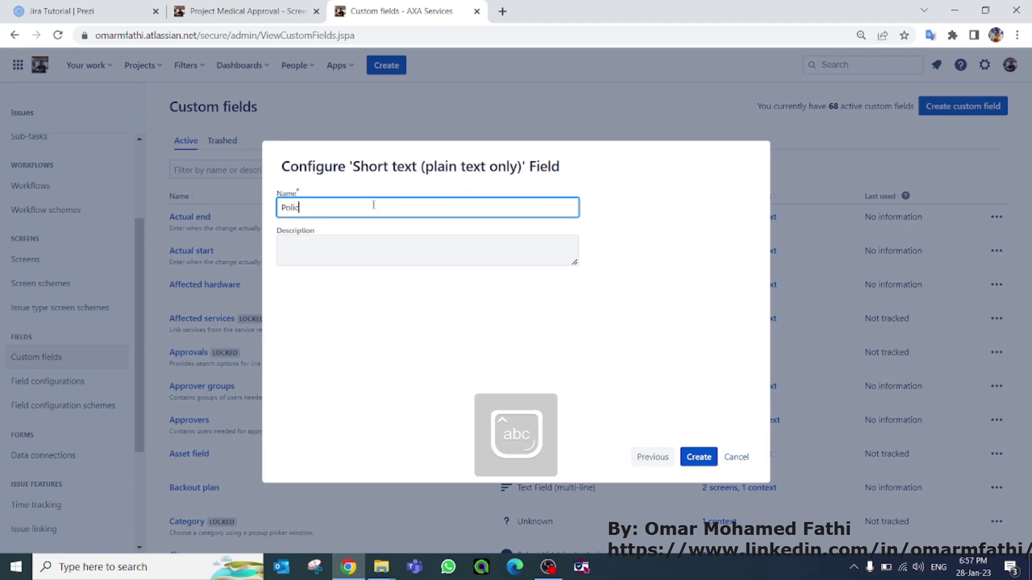
{"action": "type", "text": "y Num"}
{"action": "left_click", "coordinate": [700, 459]}
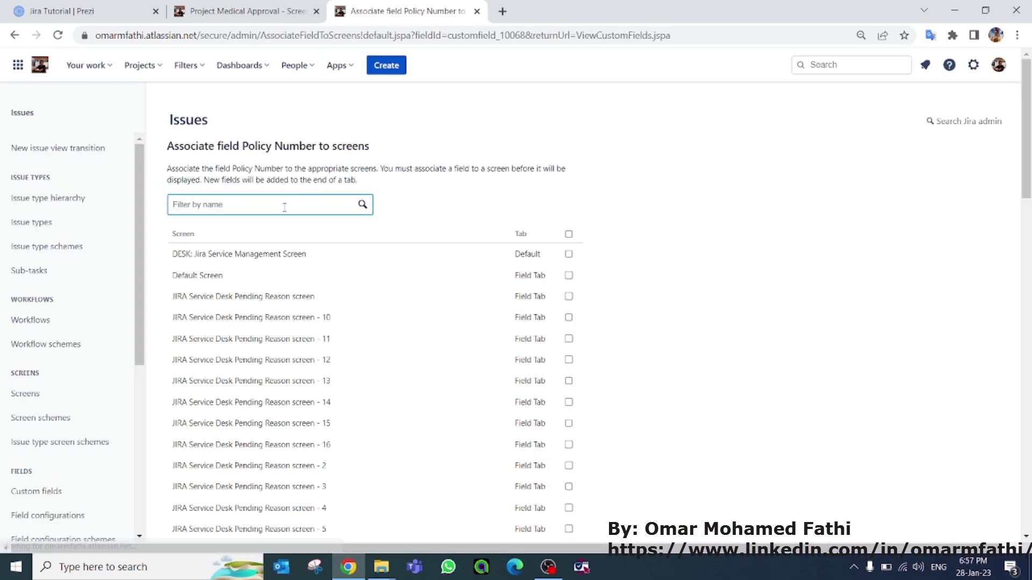
Associate the Policy Number field with the MA: Jira Service Management Screen.
{"action": "left_click", "coordinate": [284, 206]}
{"action": "type", "text": "mA"}
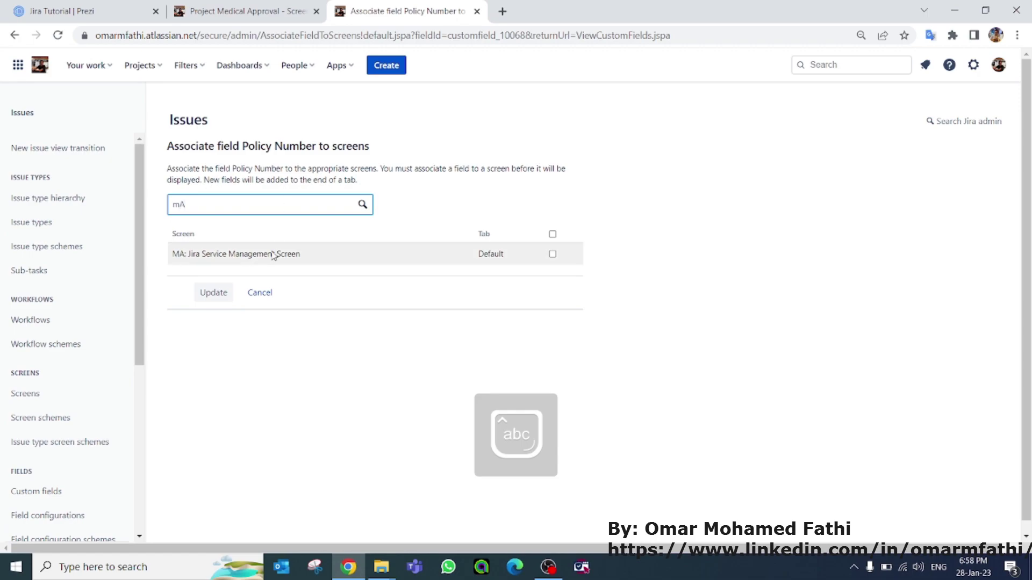
{"action": "left_click", "coordinate": [553, 254]}
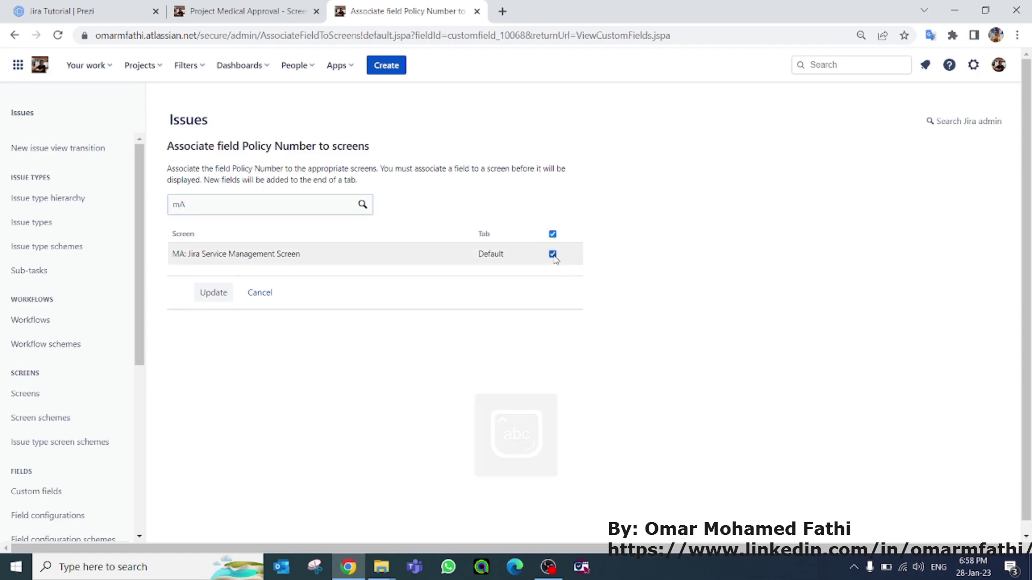
{"action": "left_click", "coordinate": [213, 293]}
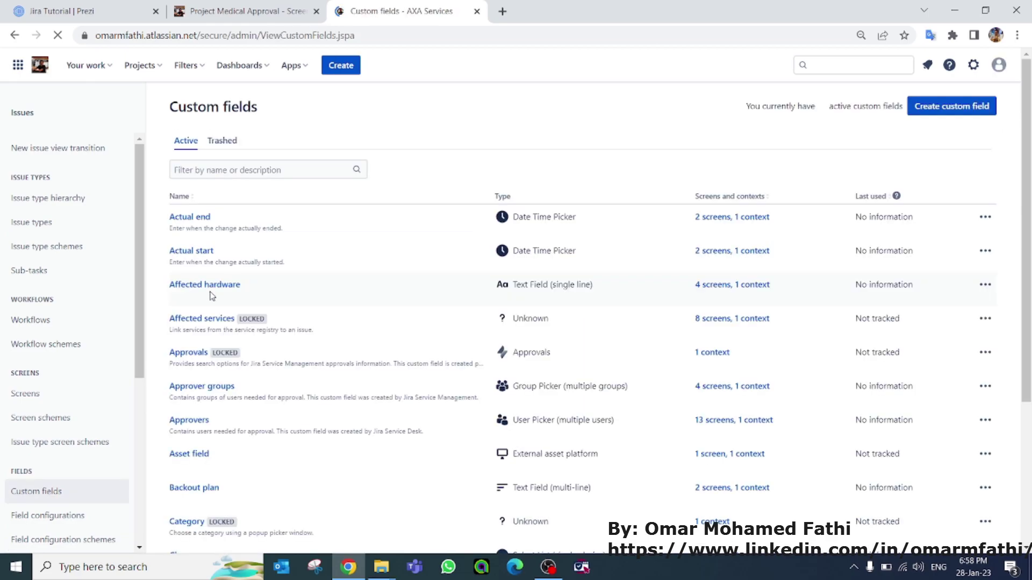
Create a custom field of the Number Field type named Card Number.
{"action": "left_click", "coordinate": [958, 108]}
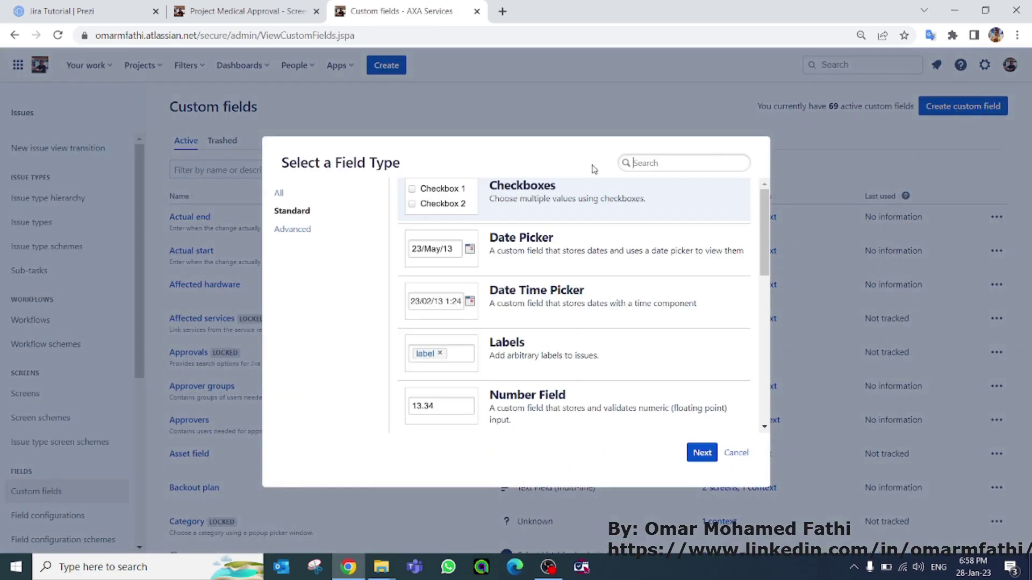
{"action": "type", "text": "card"}
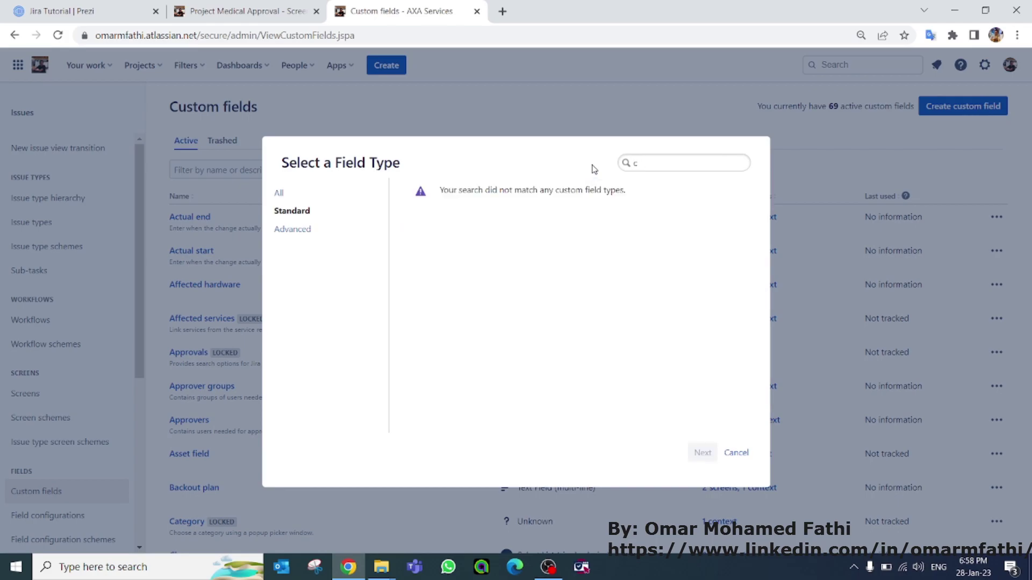
{"action": "key", "text": "BackSpace"}
{"action": "type", "text": "num"}
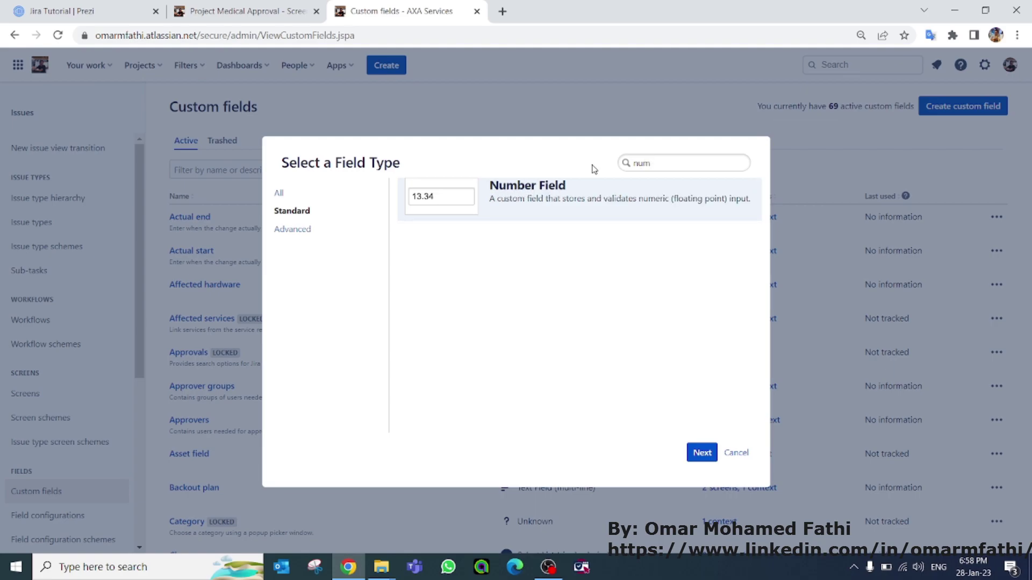
{"action": "left_click", "coordinate": [702, 453]}
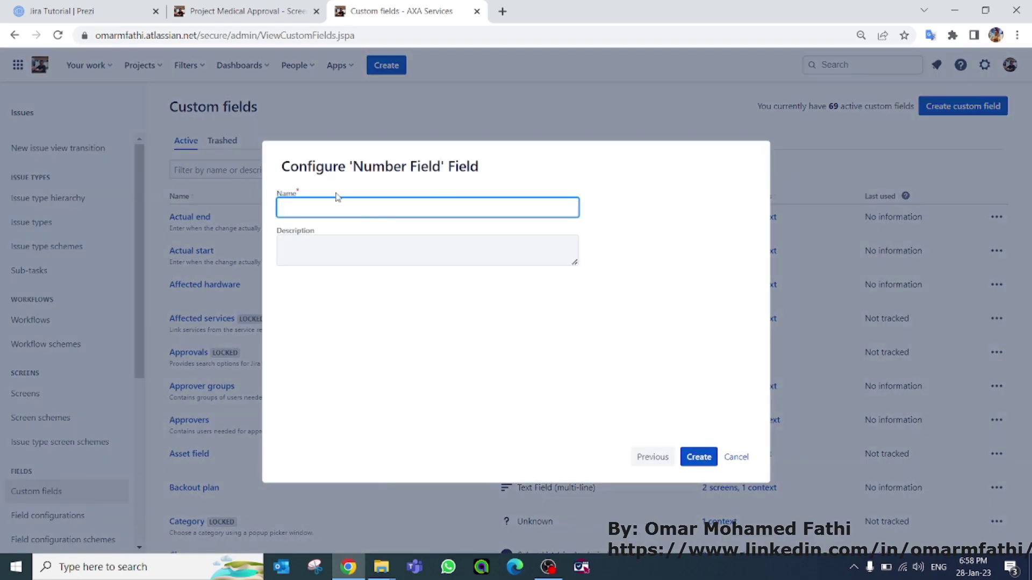
{"action": "type", "text": "Card Number"}
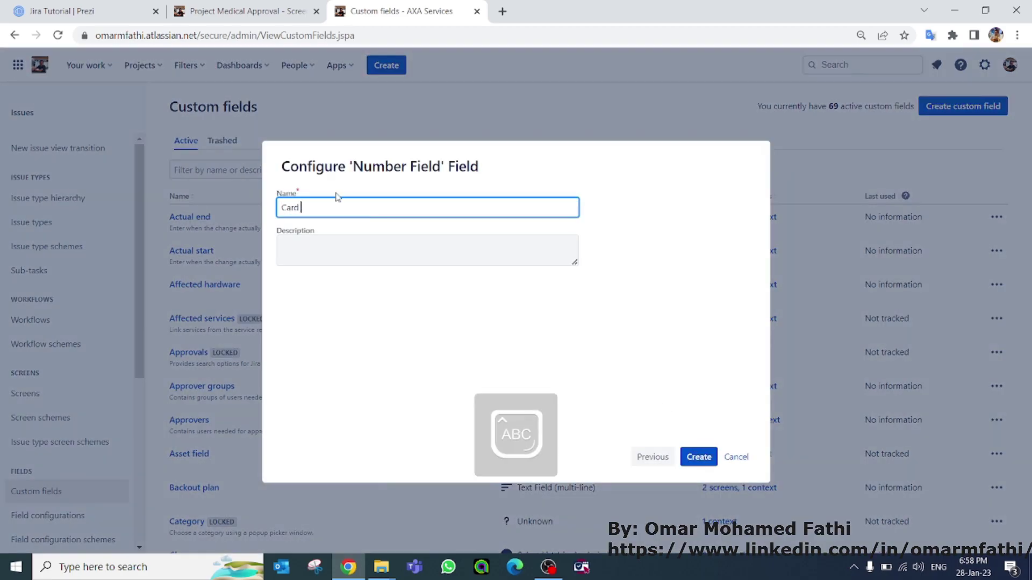
{"action": "left_click", "coordinate": [694, 455]}
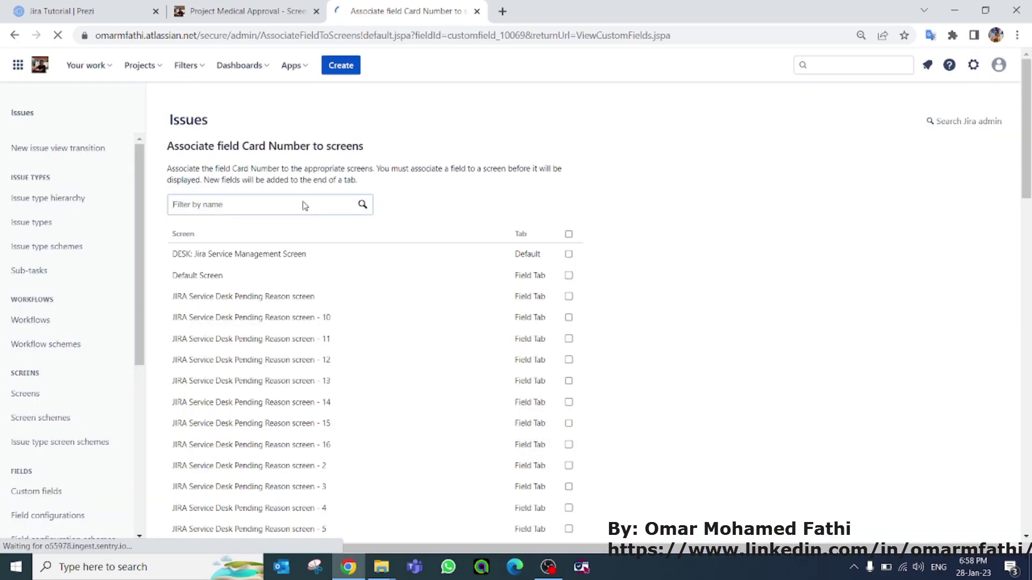
Associate the Card Number field with the MA: Jira Service Management Screen.
{"action": "left_click", "coordinate": [305, 205]}
{"action": "type", "text": "ma"}
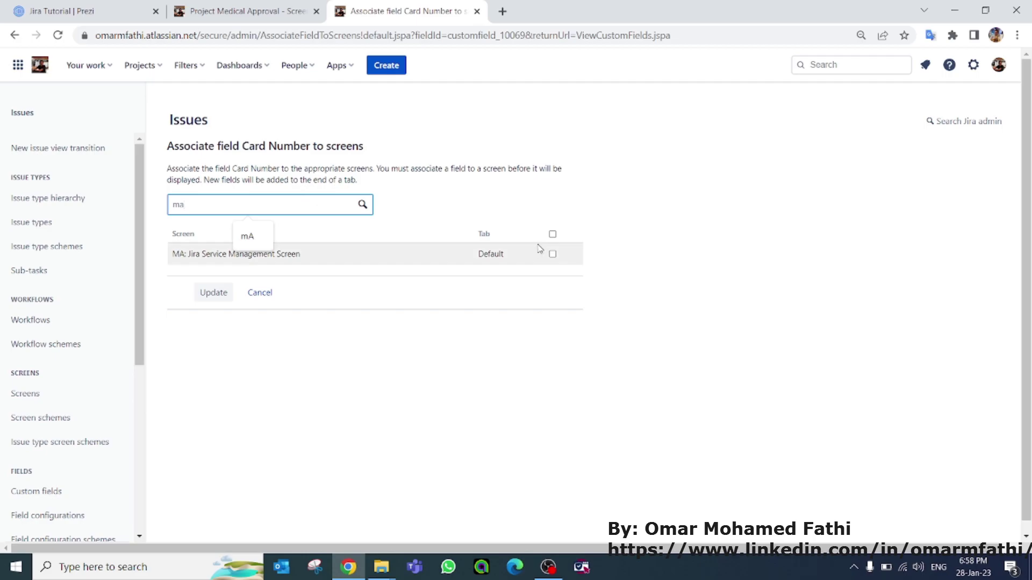
{"action": "left_click", "coordinate": [553, 255]}
{"action": "left_click", "coordinate": [214, 301]}
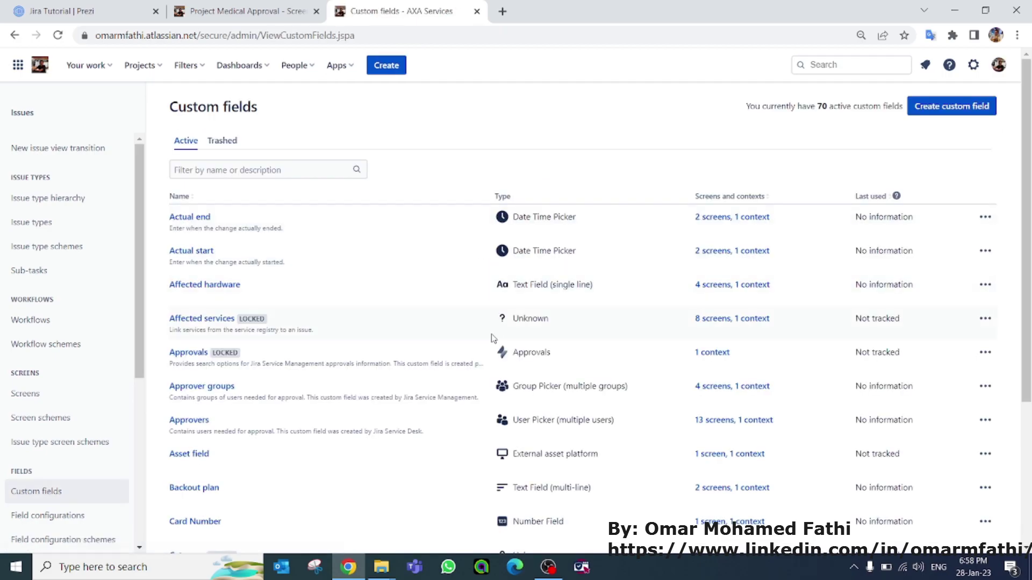
Create a custom field of the Date Picker type named Card Expiry Date.
{"action": "left_click", "coordinate": [962, 117]}
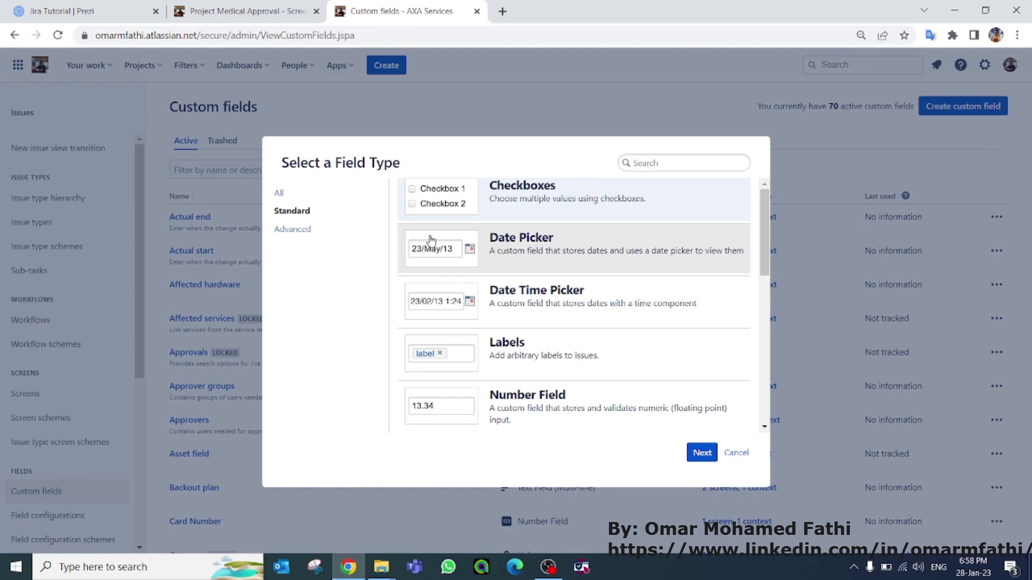
{"action": "left_click", "coordinate": [458, 260]}
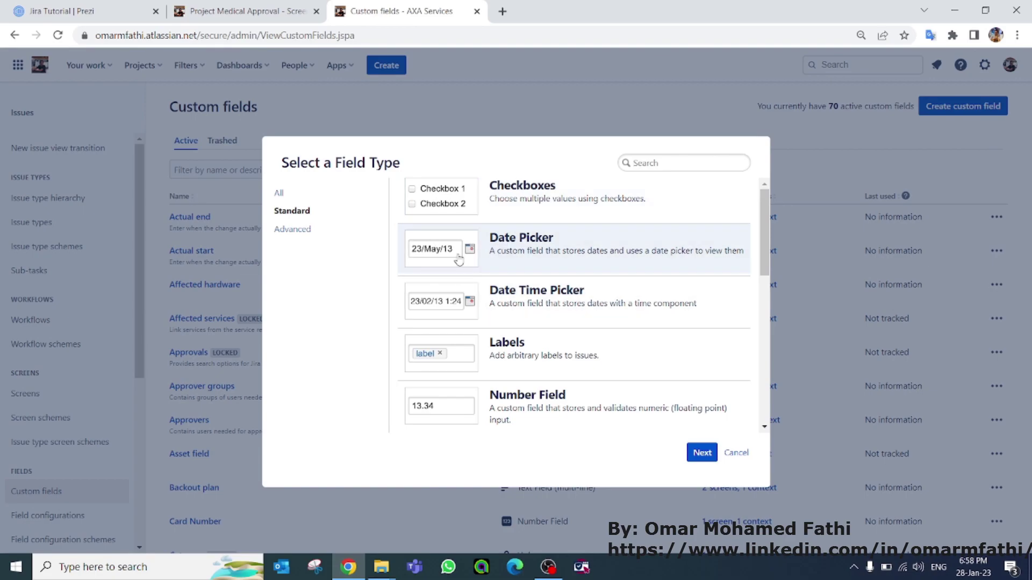
{"action": "left_click", "coordinate": [699, 456]}
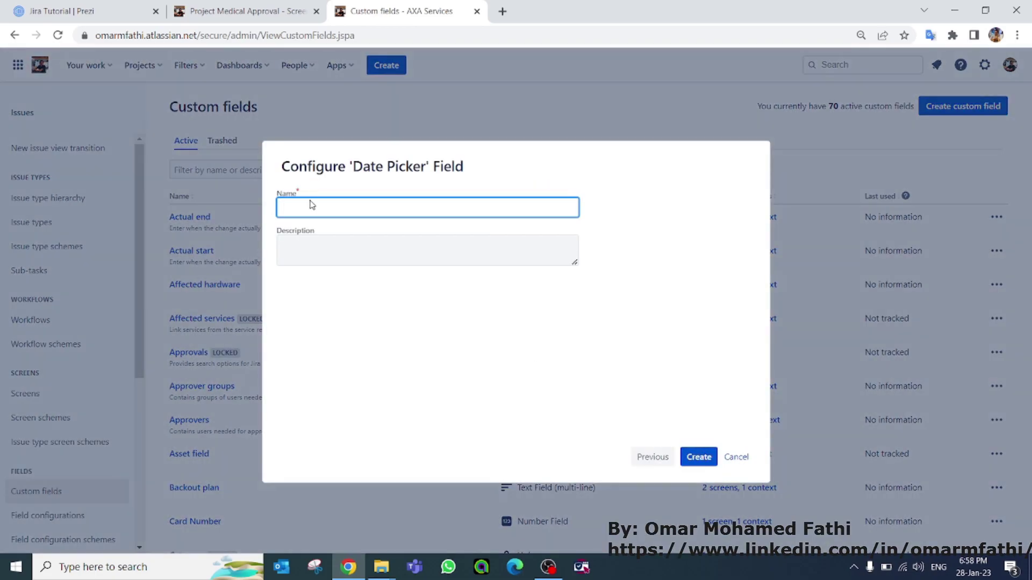
{"action": "key", "text": "Caps_Lock"}
{"action": "type", "text": "Expi"}
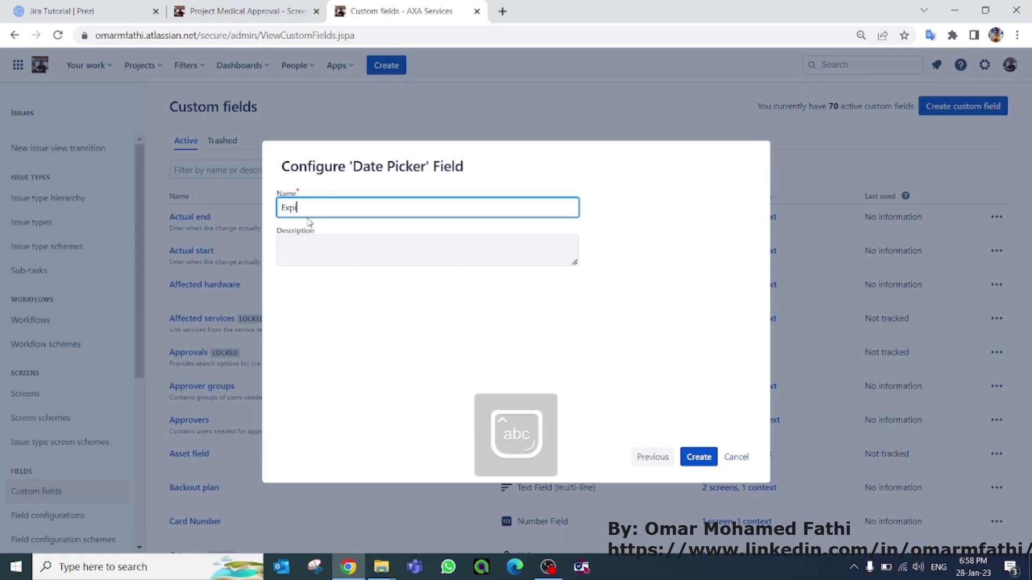
{"action": "type", "text": "ry Date"}
{"action": "key", "text": "Caps_Lock"}
{"action": "type", "text": "C"}
{"action": "key", "text": "Caps_Lock"}
{"action": "type", "text": "ard"}
{"action": "left_click", "coordinate": [698, 457]}
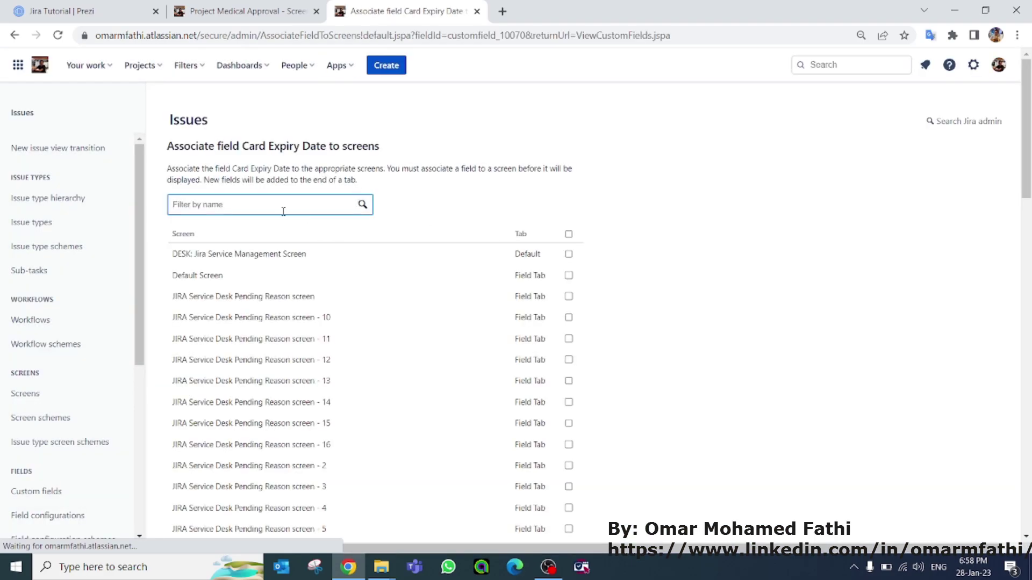
Associate the Card Expiry Date field with the MA: Jira Service Management Screen.
{"action": "key", "text": "Caps_Lock"}
{"action": "type", "text": "M"}
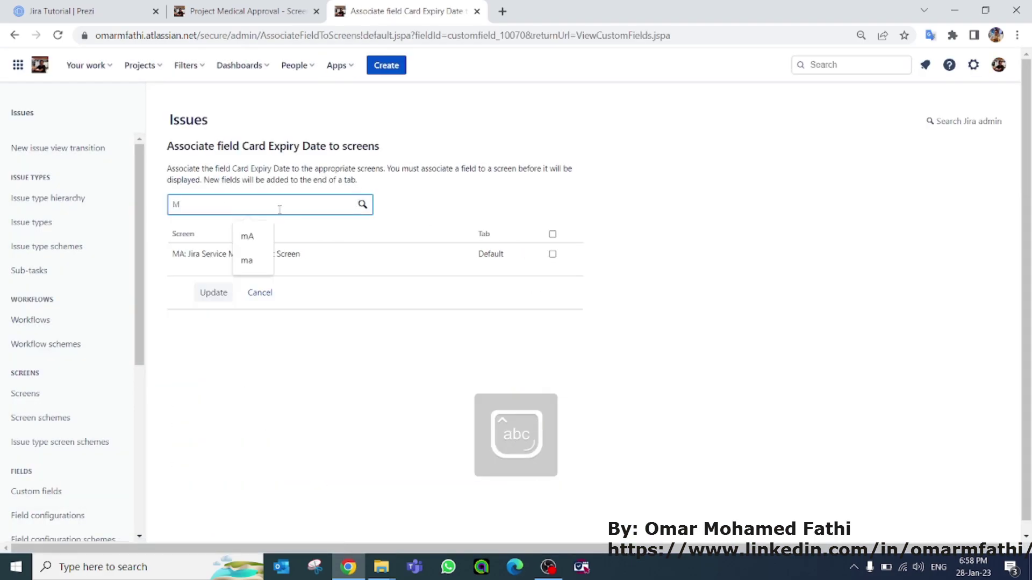
{"action": "left_click", "coordinate": [553, 253]}
{"action": "left_click", "coordinate": [214, 295]}
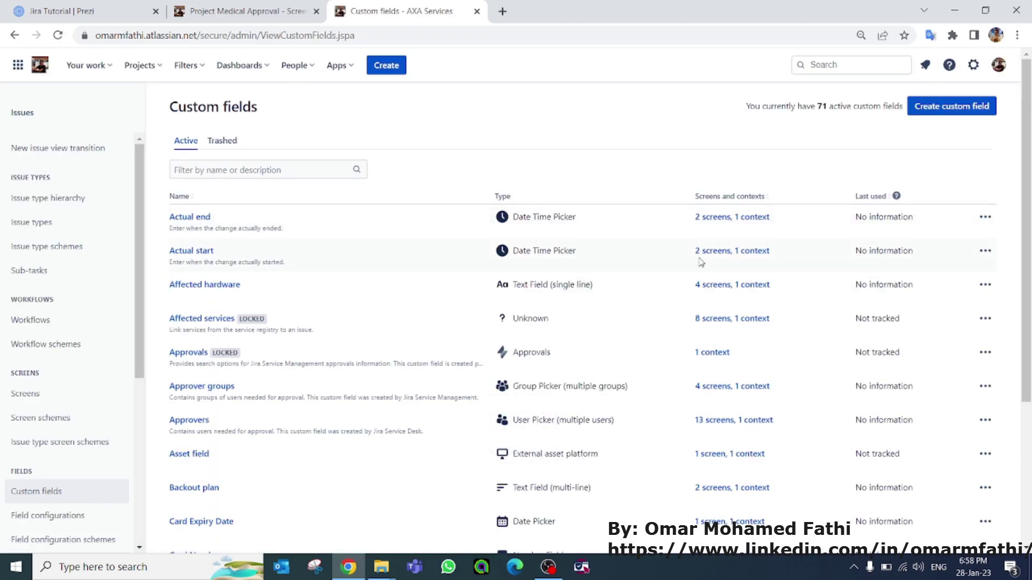
{"action": "left_click", "coordinate": [986, 217]}
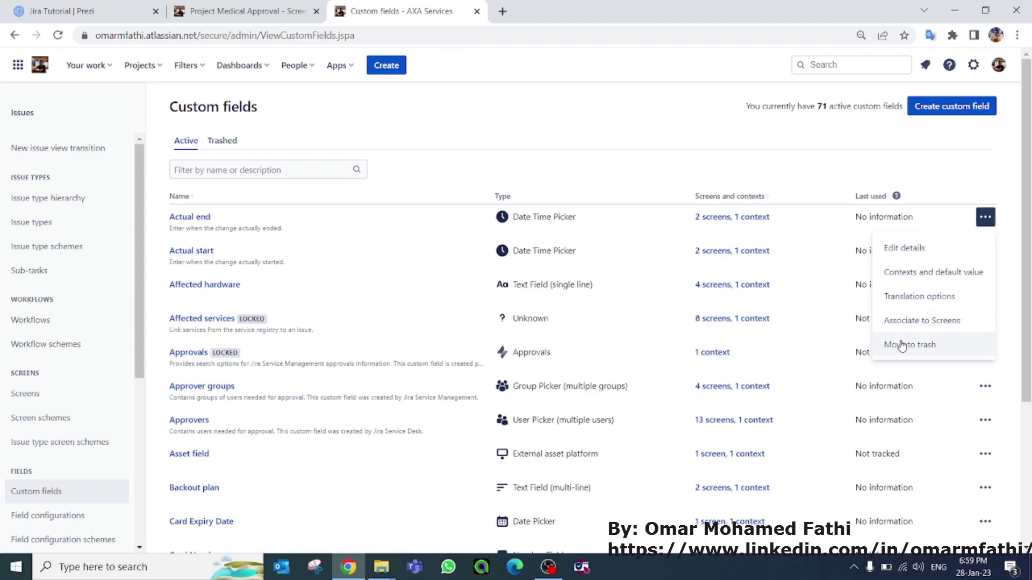
{"action": "left_click", "coordinate": [684, 151]}
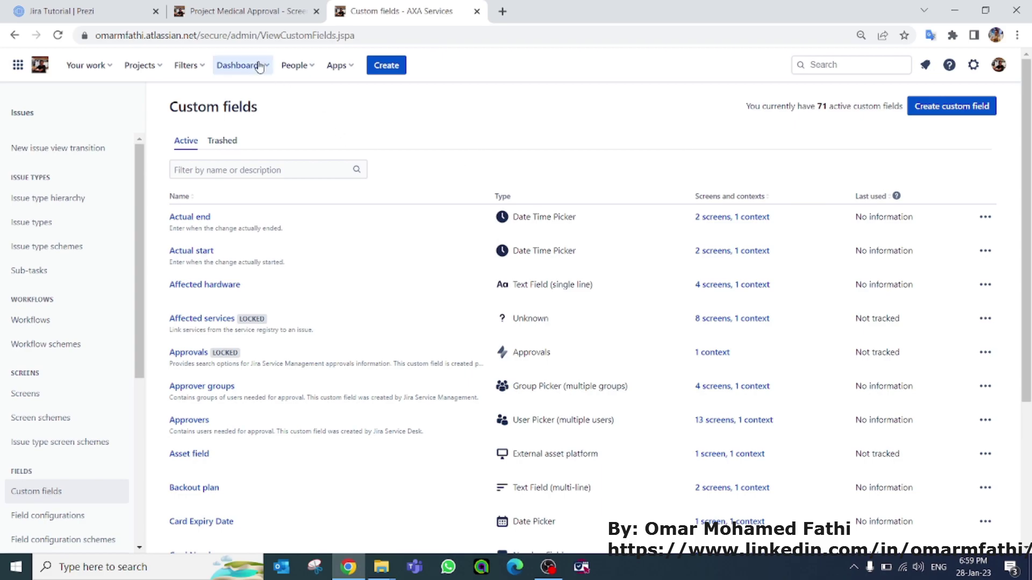
Return to the Medical Approval project and create a Medical Card issue with request type Activate my card and summary "test ticket".
{"action": "left_click", "coordinate": [245, 13]}
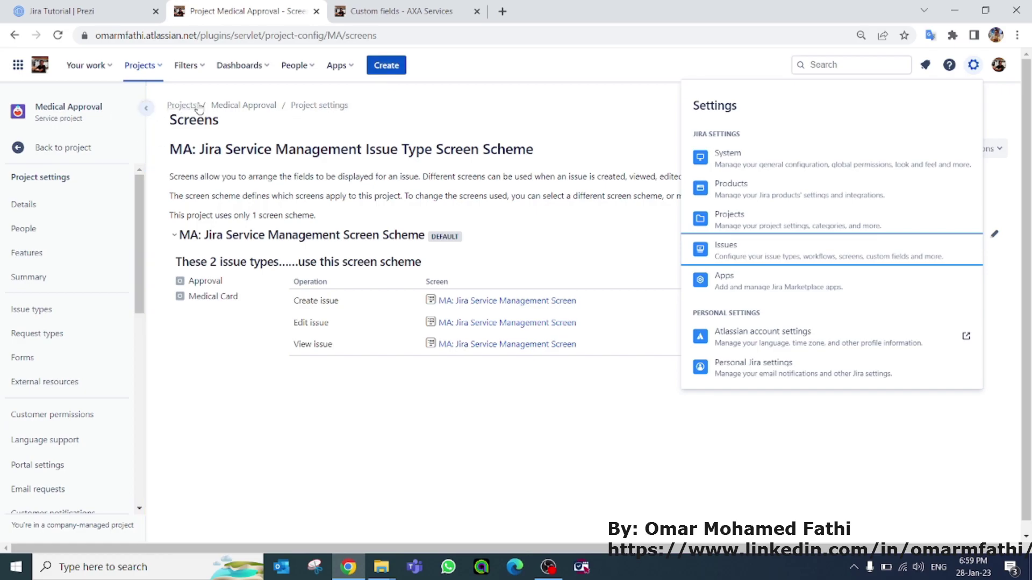
{"action": "left_click", "coordinate": [75, 149]}
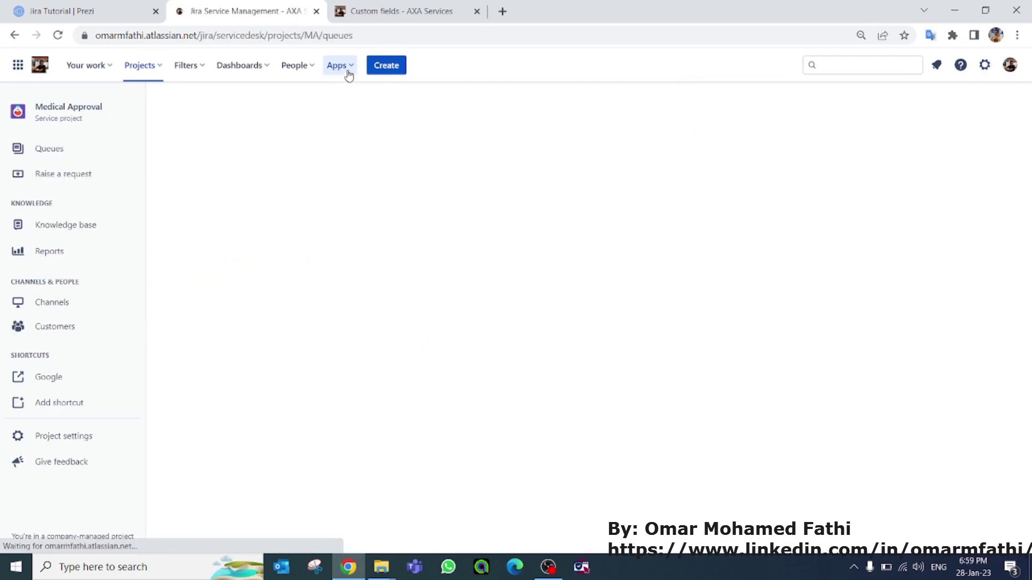
{"action": "left_click", "coordinate": [396, 68]}
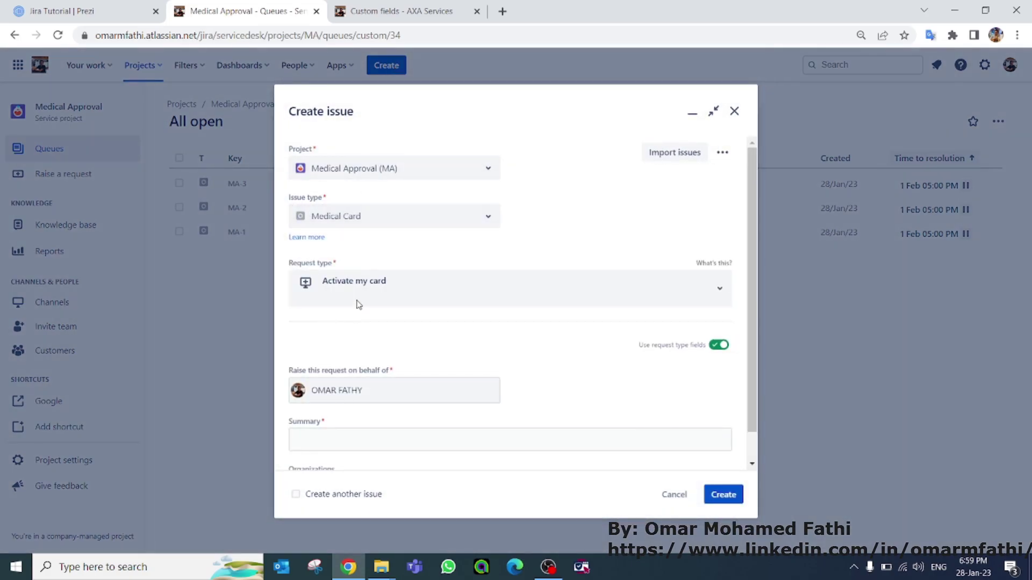
{"action": "scroll", "coordinate": [430, 317], "scroll_direction": "down", "scroll_amount": 1}
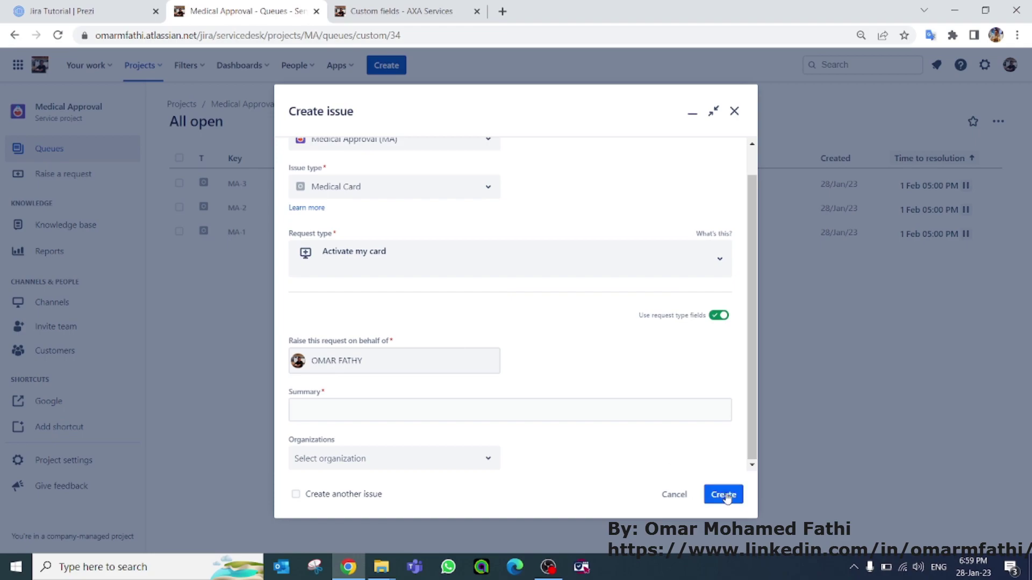
{"action": "left_click", "coordinate": [417, 402]}
{"action": "type", "text": "test ticket"}
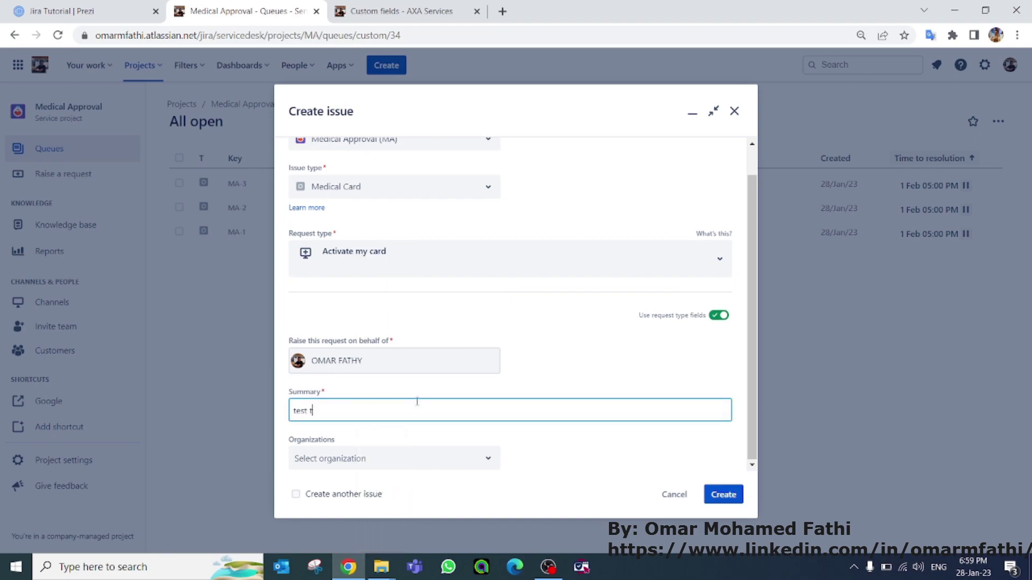
{"action": "left_click", "coordinate": [715, 501]}
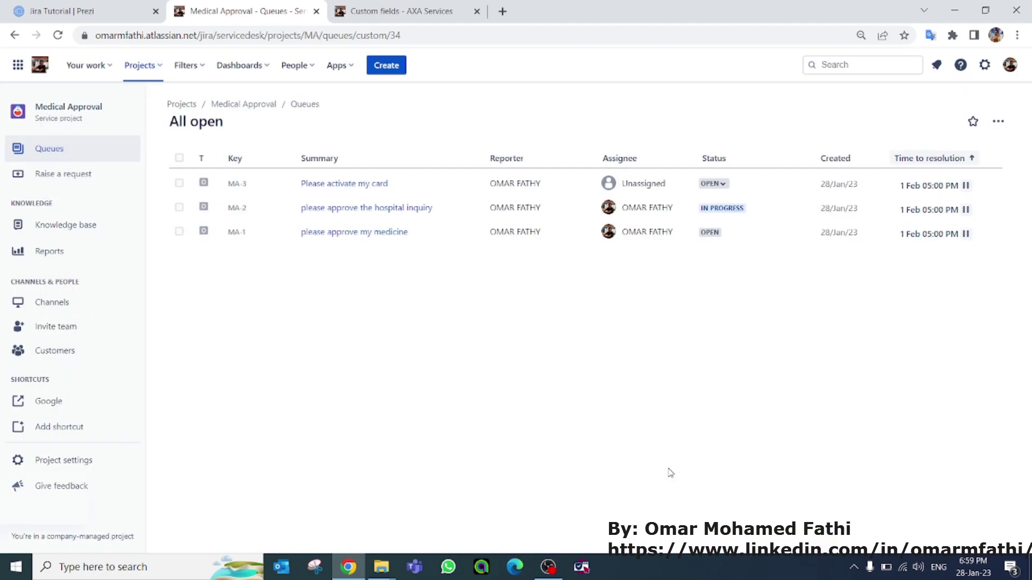
Open the new test ticket and fill in its Policy Number field with a sample policy number.
{"action": "left_click", "coordinate": [123, 510]}
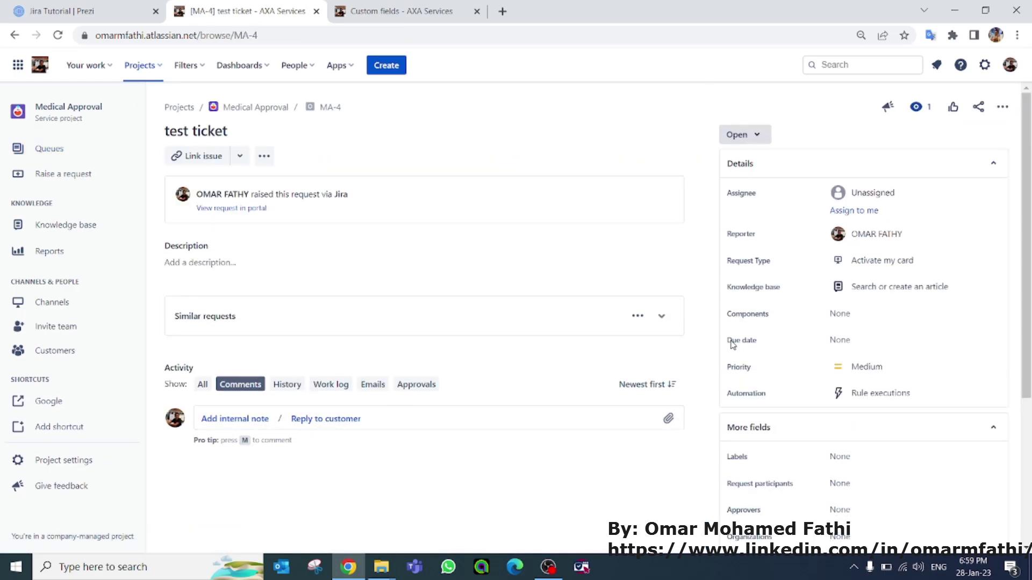
{"action": "scroll", "coordinate": [727, 343], "scroll_direction": "down", "scroll_amount": 4}
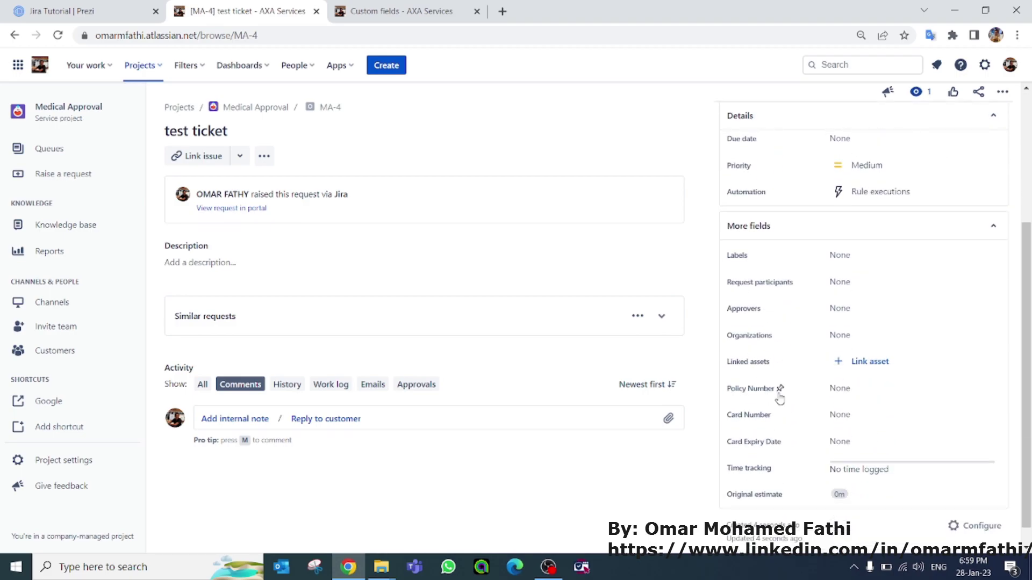
{"action": "left_click", "coordinate": [833, 389]}
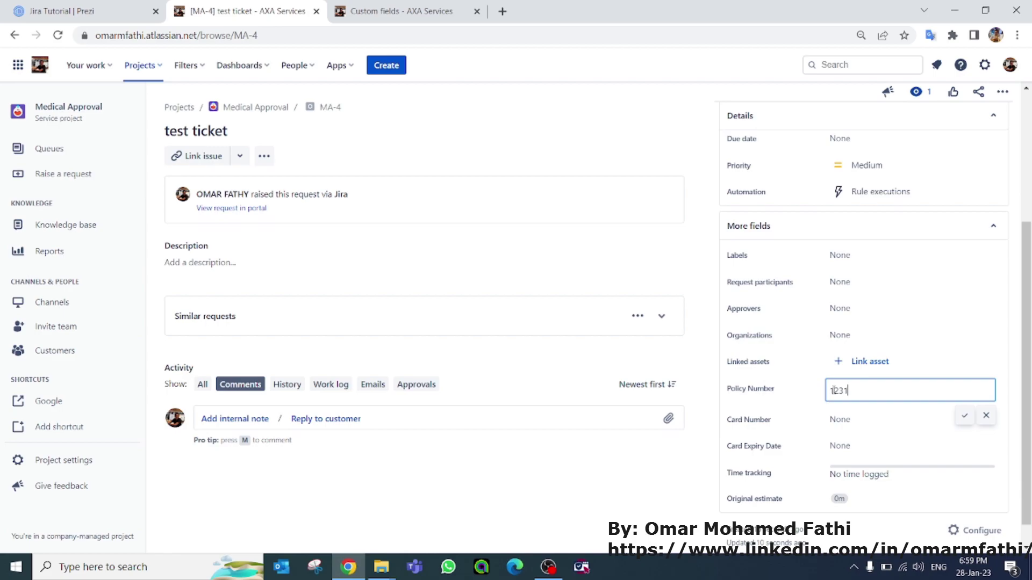
{"action": "key", "text": "Caps_Lock"}
{"action": "type", "text": "A"}
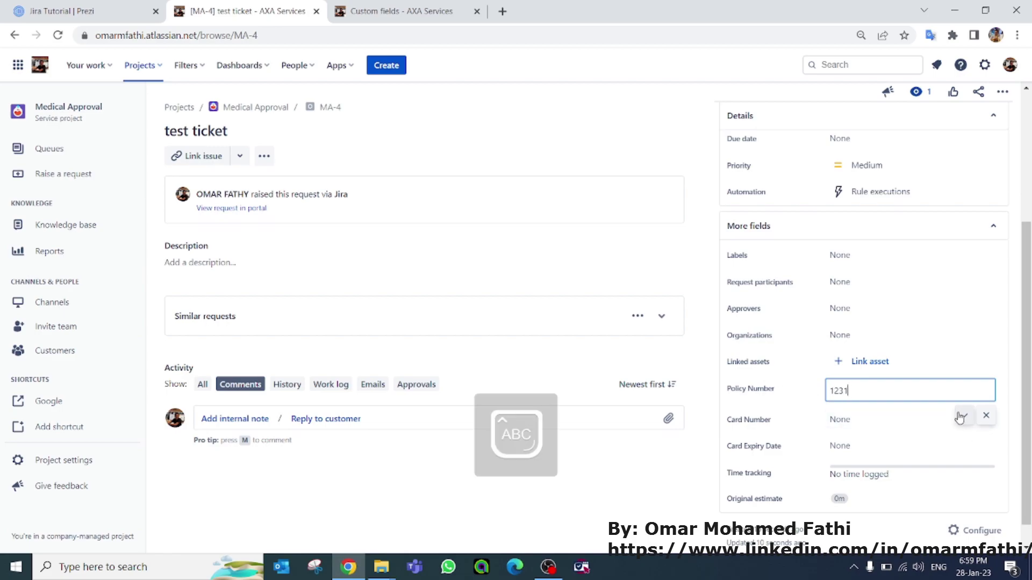
{"action": "type", "text": "BD"}
{"action": "left_click", "coordinate": [962, 416]}
Fill in the test ticket's Card Number field and set its Card Expiry Date to 1/27/2023.
{"action": "left_click", "coordinate": [836, 416]}
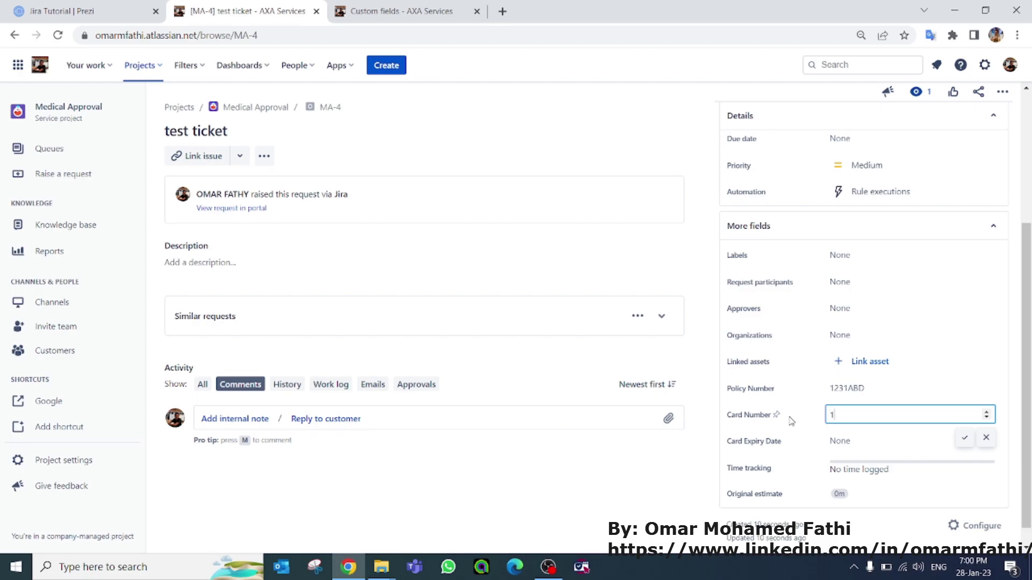
{"action": "left_click", "coordinate": [965, 439]}
{"action": "left_click", "coordinate": [840, 441]}
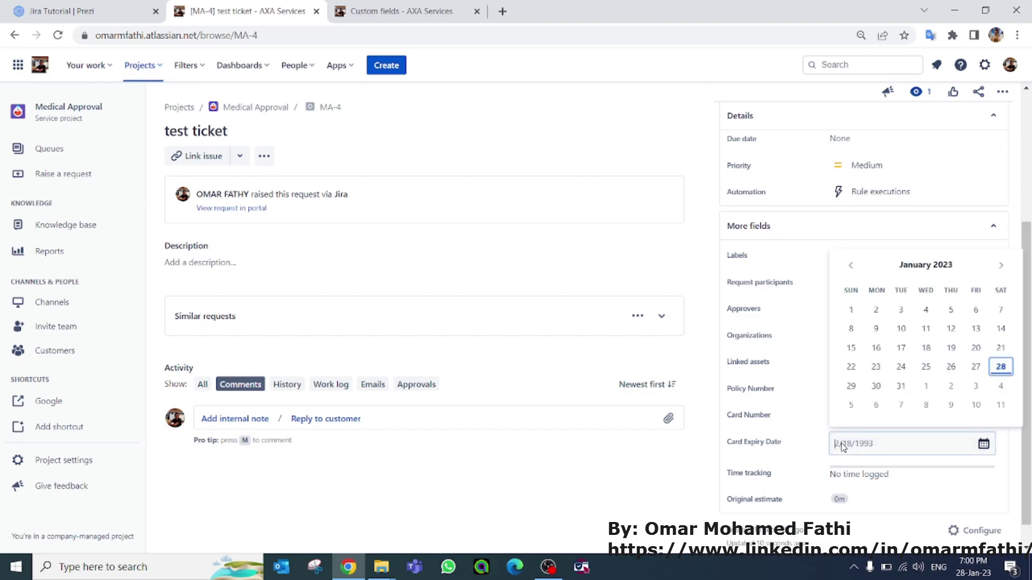
{"action": "left_click", "coordinate": [977, 367]}
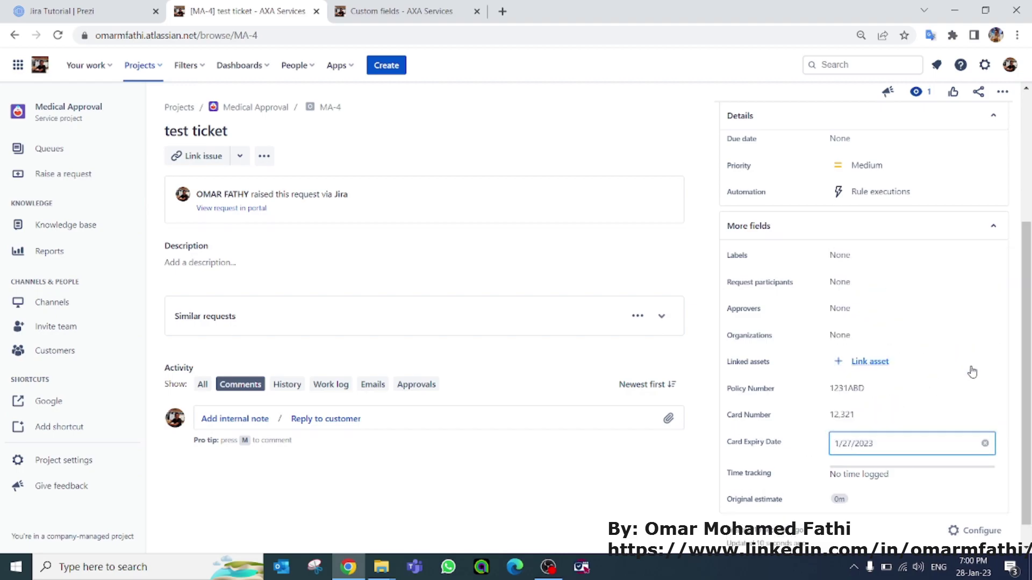
{"action": "left_click", "coordinate": [672, 480]}
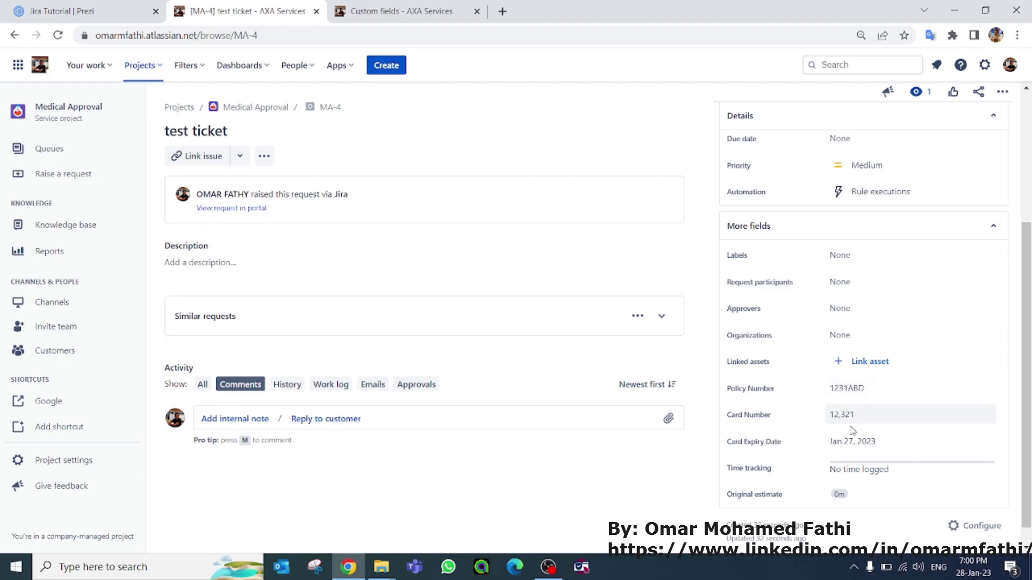
Open the Hospital Approval request type from the Medical Approval project settings and review the fields available for its request form.
{"action": "scroll", "coordinate": [814, 414], "scroll_direction": "up", "scroll_amount": 1}
{"action": "scroll", "coordinate": [763, 182], "scroll_direction": "up", "scroll_amount": 1}
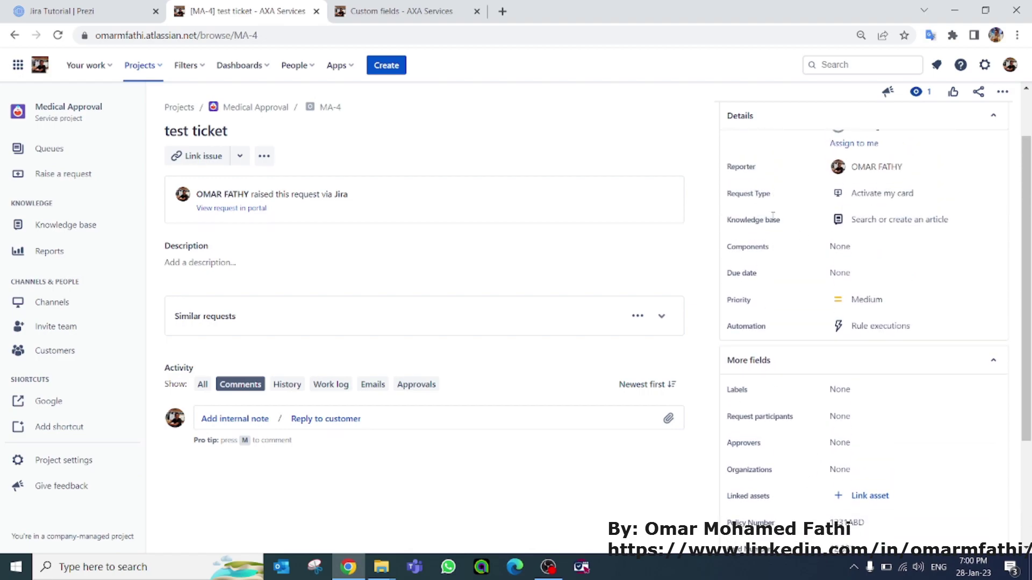
{"action": "left_click", "coordinate": [63, 469]}
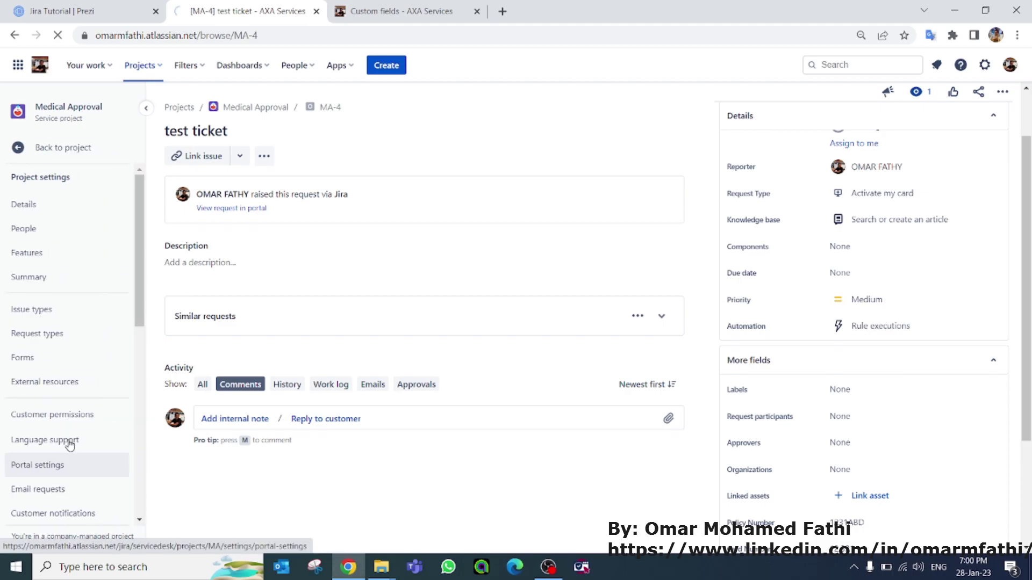
{"action": "left_click", "coordinate": [59, 335]}
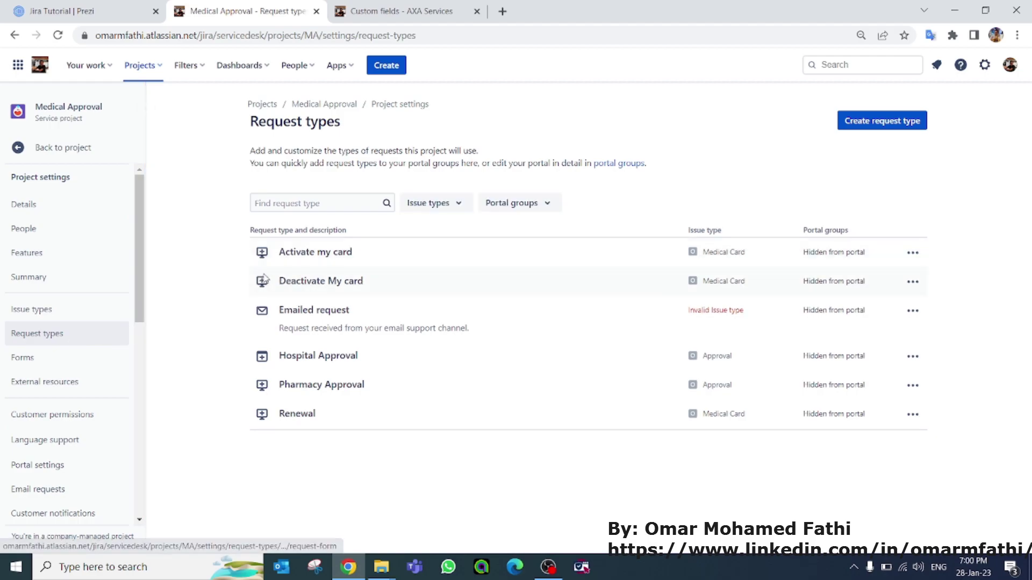
{"action": "left_click", "coordinate": [315, 364]}
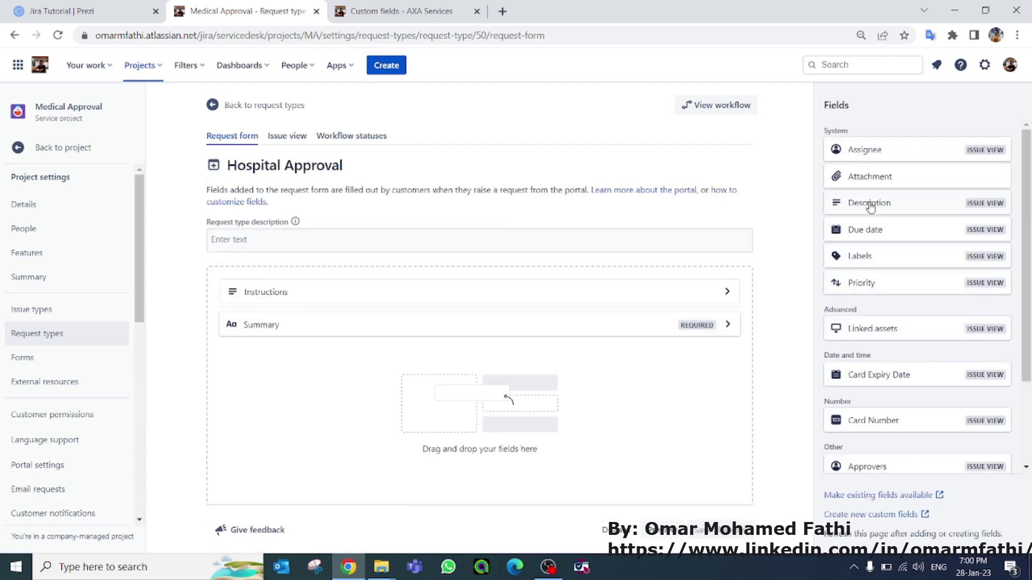
{"action": "scroll", "coordinate": [875, 372], "scroll_direction": "down", "scroll_amount": 2}
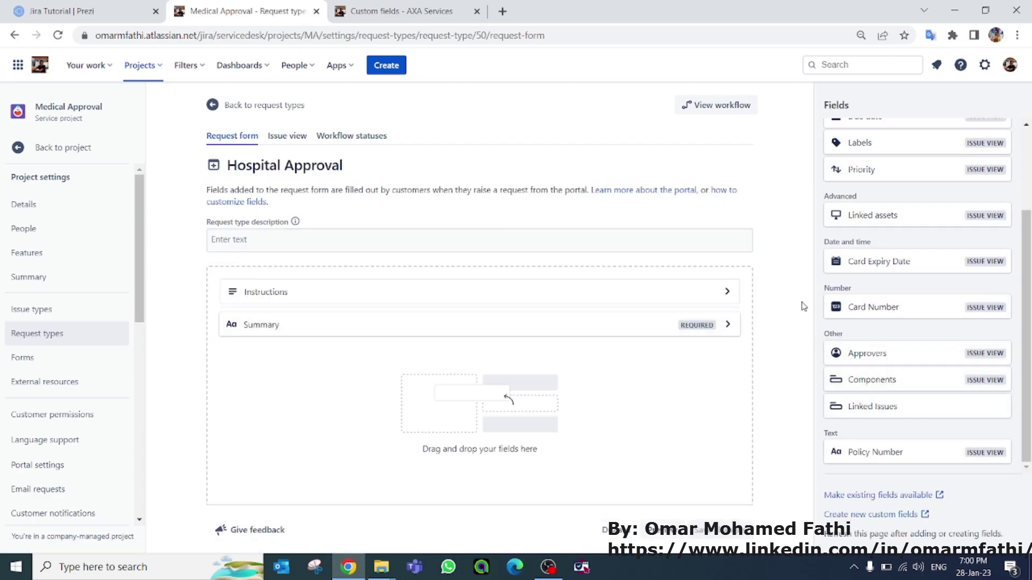
Hide the Card Number field from the Hospital Approval request type's issue view.
{"action": "left_click", "coordinate": [278, 141]}
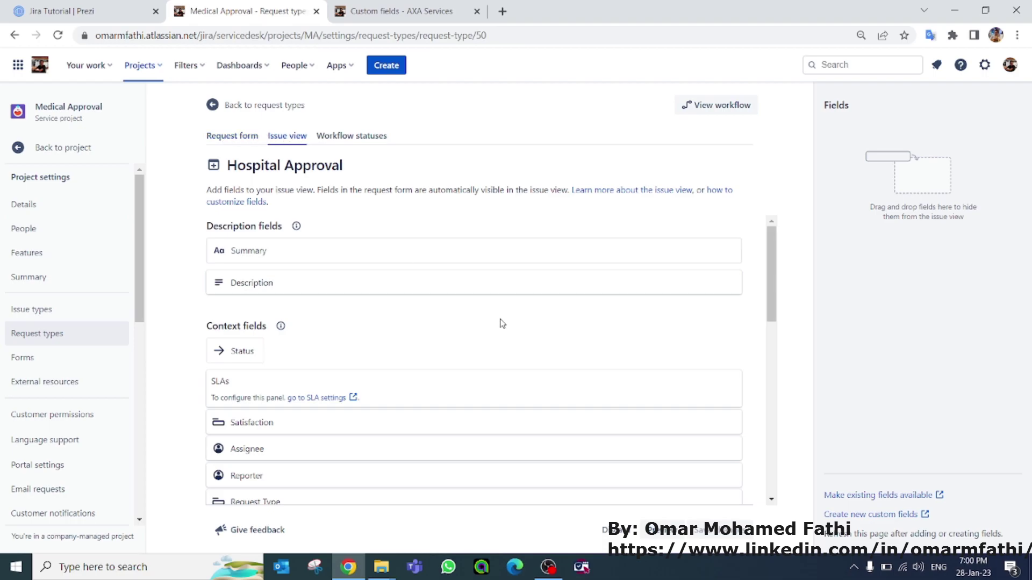
{"action": "scroll", "coordinate": [403, 321], "scroll_direction": "down", "scroll_amount": 2}
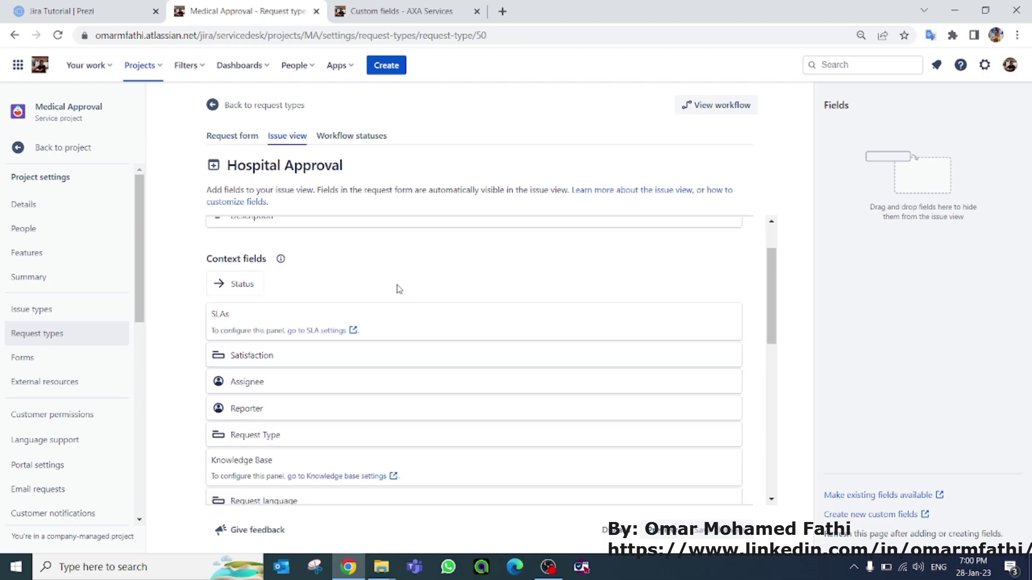
{"action": "scroll", "coordinate": [404, 297], "scroll_direction": "down", "scroll_amount": 2}
{"action": "scroll", "coordinate": [413, 301], "scroll_direction": "down", "scroll_amount": 7}
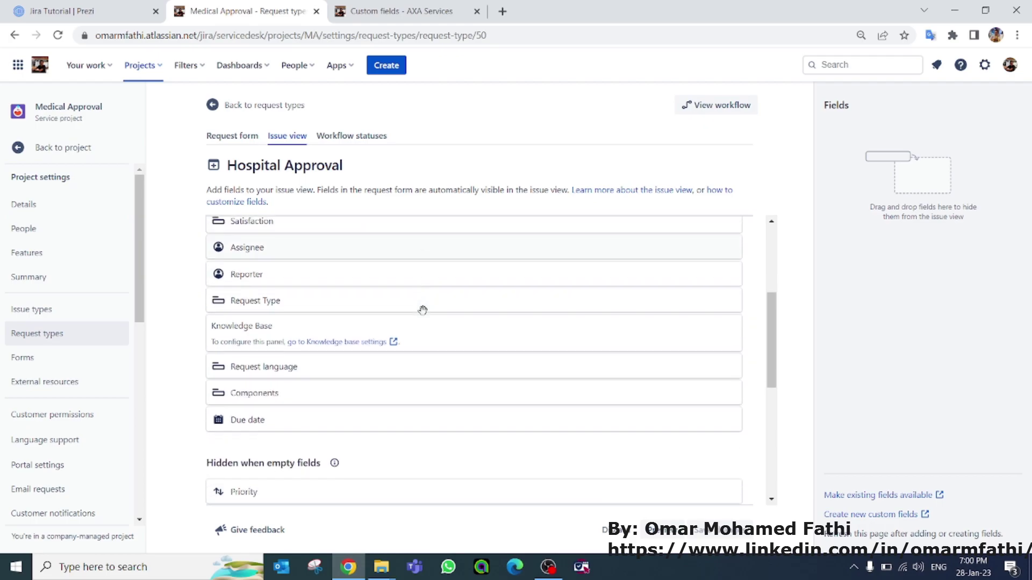
{"action": "scroll", "coordinate": [411, 336], "scroll_direction": "down", "scroll_amount": 5}
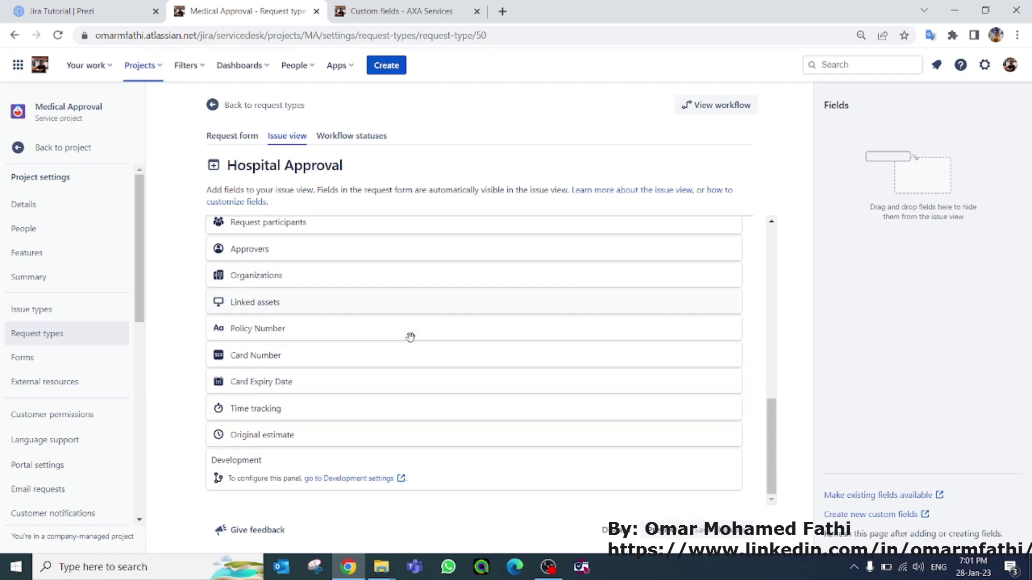
{"action": "scroll", "coordinate": [410, 337], "scroll_direction": "up", "scroll_amount": 10}
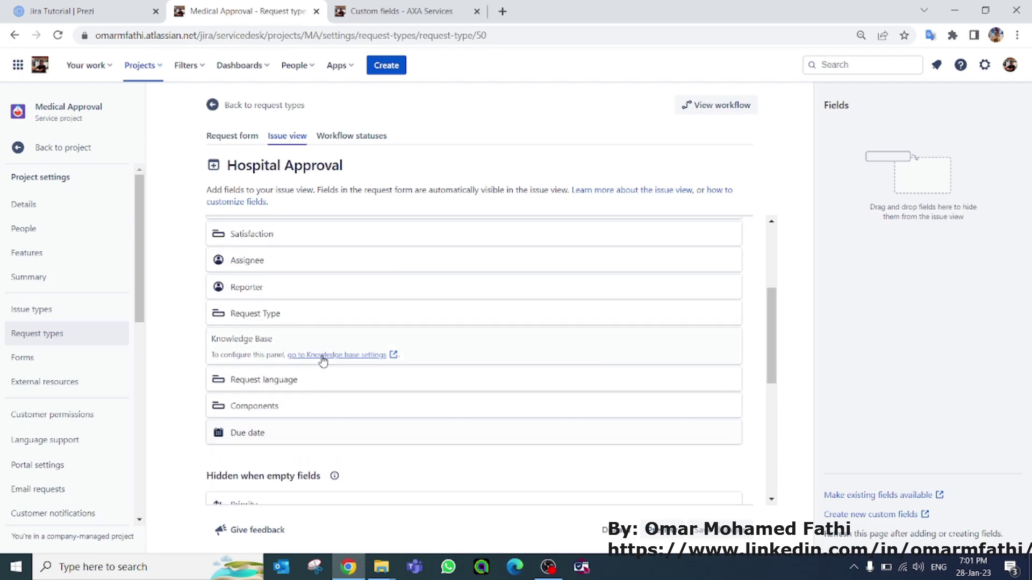
{"action": "scroll", "coordinate": [313, 335], "scroll_direction": "down", "scroll_amount": 2}
{"action": "scroll", "coordinate": [303, 323], "scroll_direction": "up", "scroll_amount": 7}
{"action": "scroll", "coordinate": [299, 331], "scroll_direction": "down", "scroll_amount": 14}
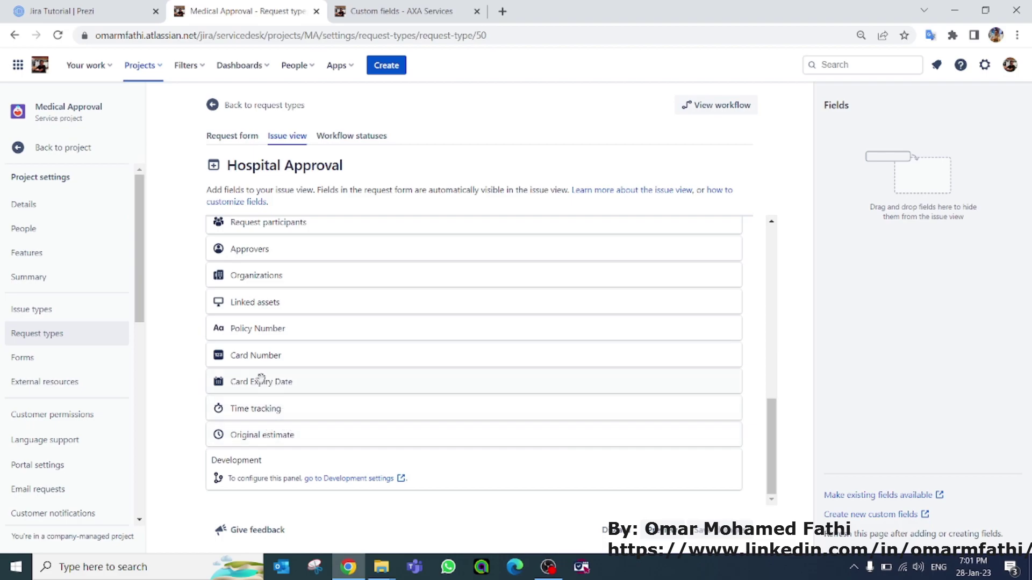
{"action": "left_click_drag", "start_coordinate": [266, 361], "coordinate": [940, 280]}
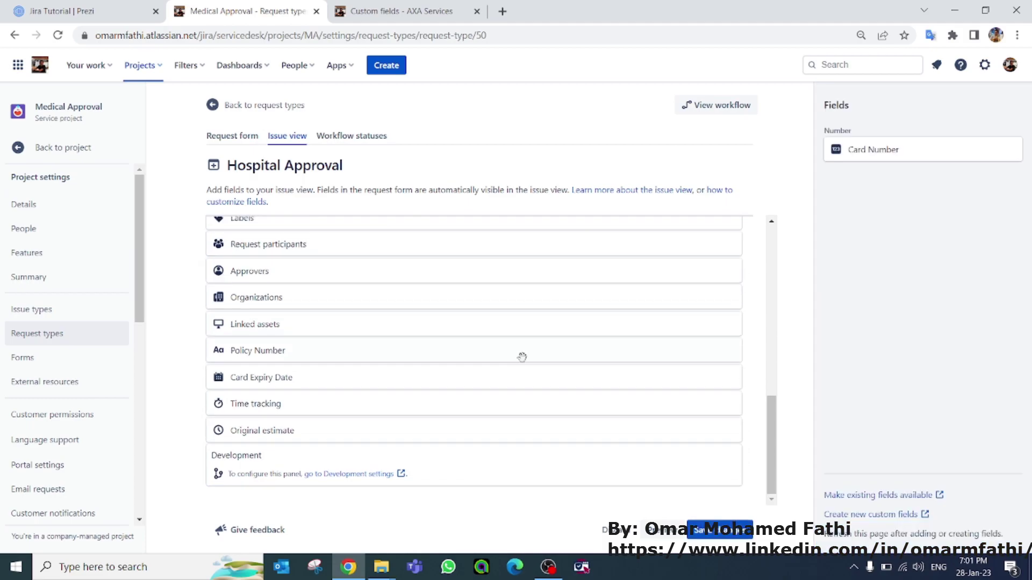
Hide the Policy Number field from the Hospital Approval issue view and save the request type's changes.
{"action": "left_click_drag", "start_coordinate": [267, 363], "coordinate": [936, 233]}
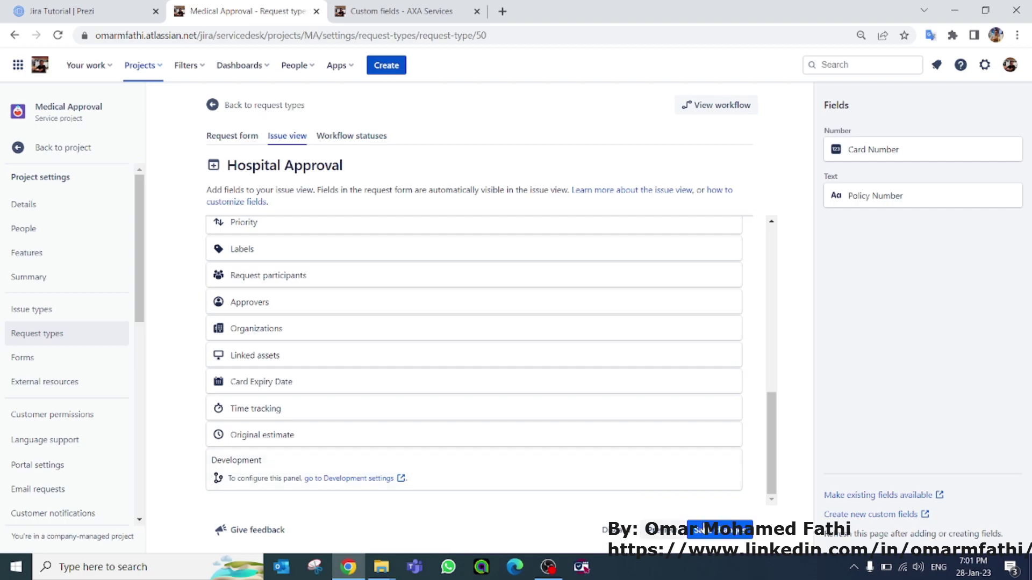
{"action": "left_click", "coordinate": [719, 530]}
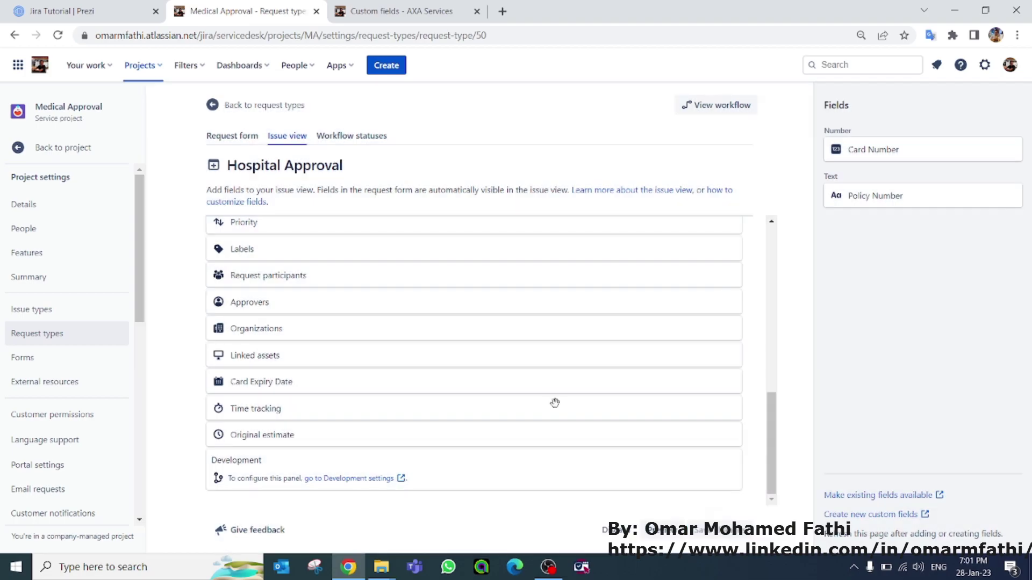
Start a new issue in the Medical Approval project with issue type Approval and request type Hospital Approval.
{"action": "left_click", "coordinate": [385, 65]}
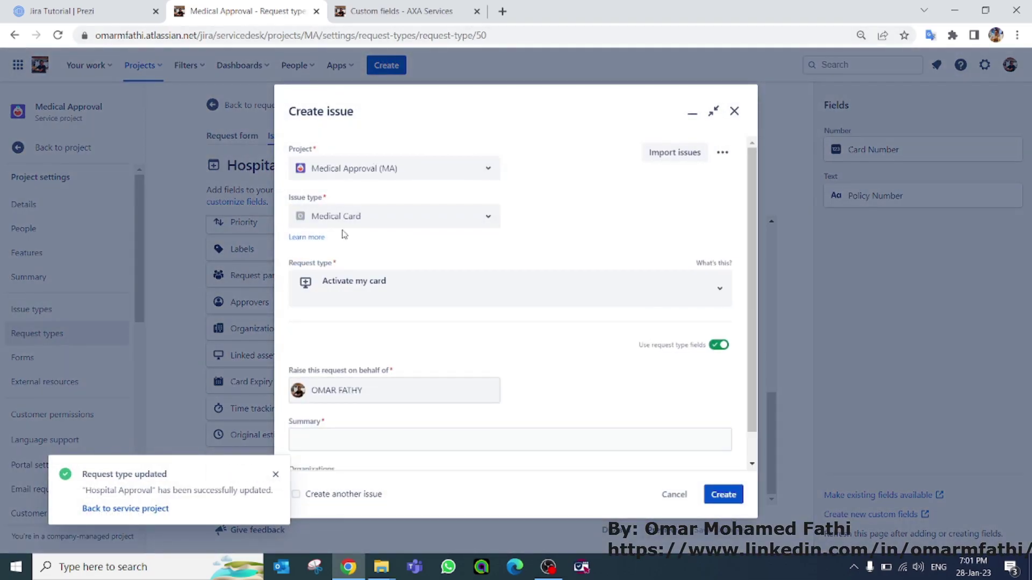
{"action": "left_click", "coordinate": [413, 292]}
{"action": "left_click", "coordinate": [358, 217]}
{"action": "left_click", "coordinate": [359, 248]}
{"action": "left_click", "coordinate": [410, 282]}
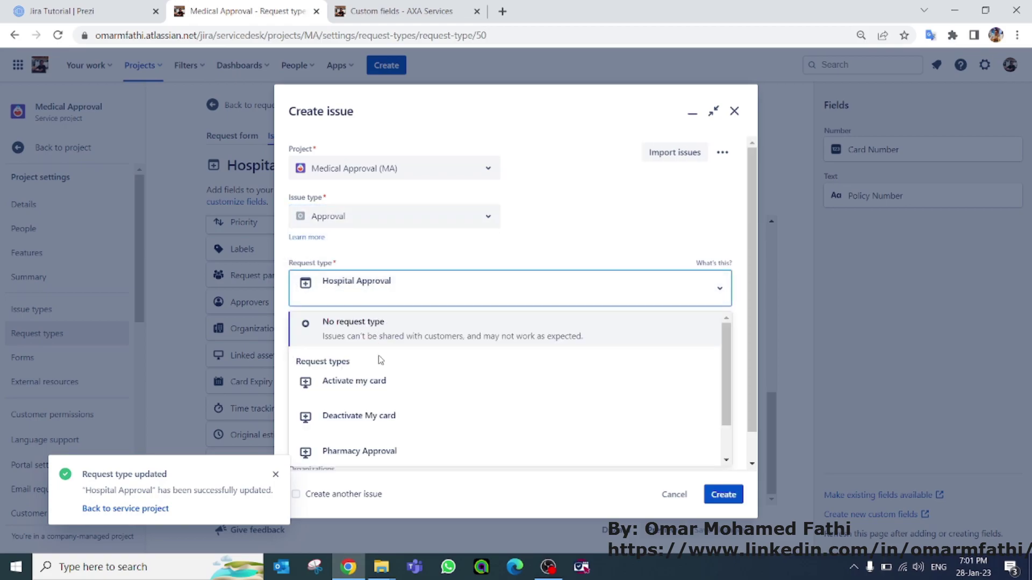
{"action": "scroll", "coordinate": [387, 403], "scroll_direction": "down", "scroll_amount": 1}
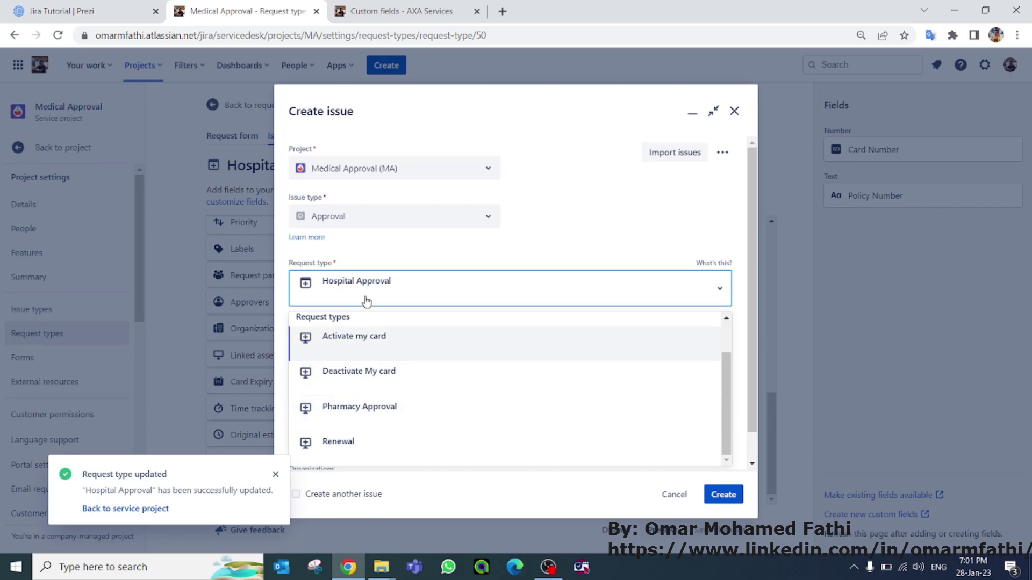
{"action": "left_click", "coordinate": [395, 252]}
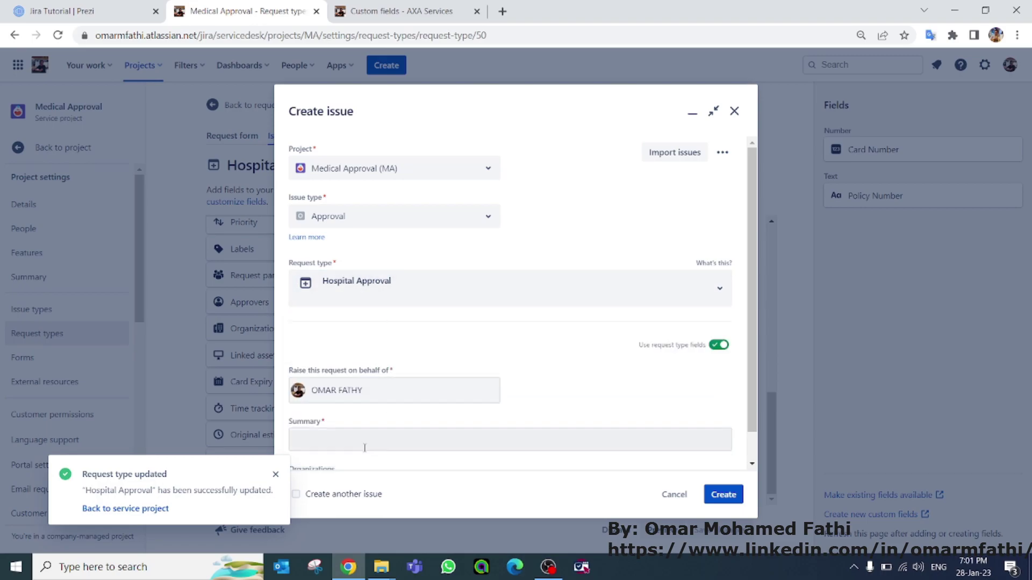
Give the new issue the summary "TEST APPROVAL" and create it.
{"action": "scroll", "coordinate": [537, 420], "scroll_direction": "down", "scroll_amount": 1}
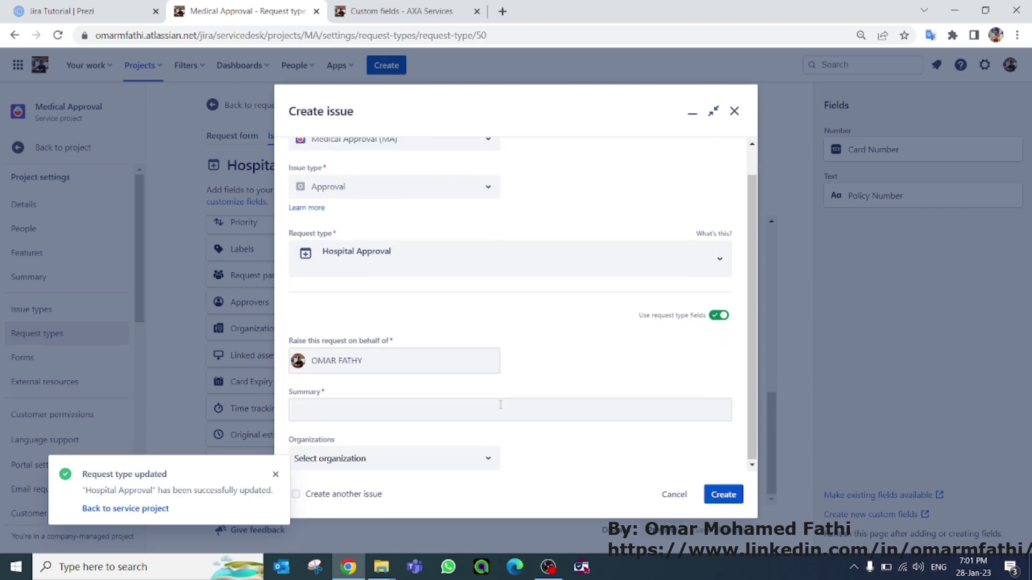
{"action": "left_click", "coordinate": [500, 402]}
{"action": "type", "text": "TEST APPROVAL"}
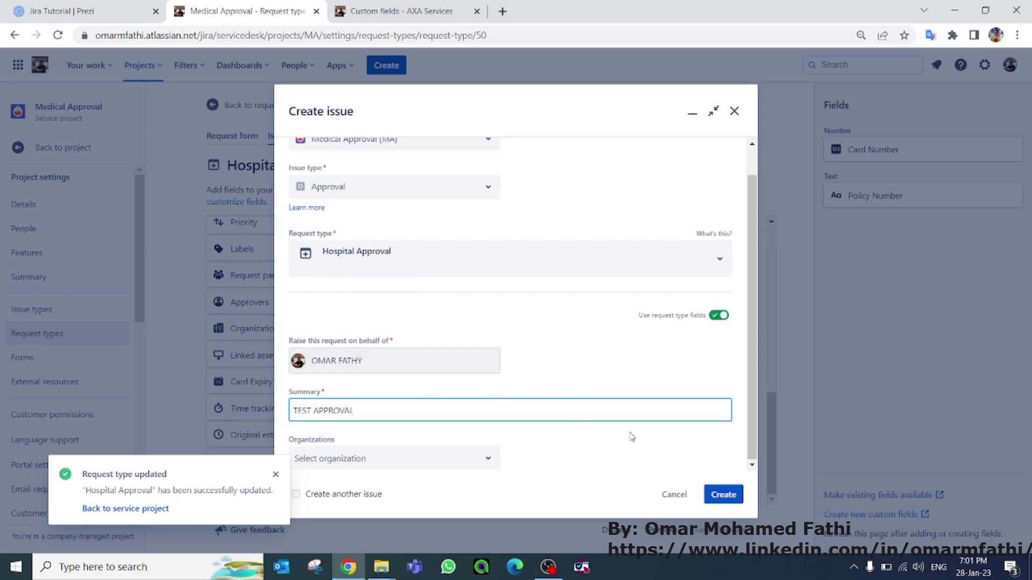
{"action": "left_click", "coordinate": [721, 492]}
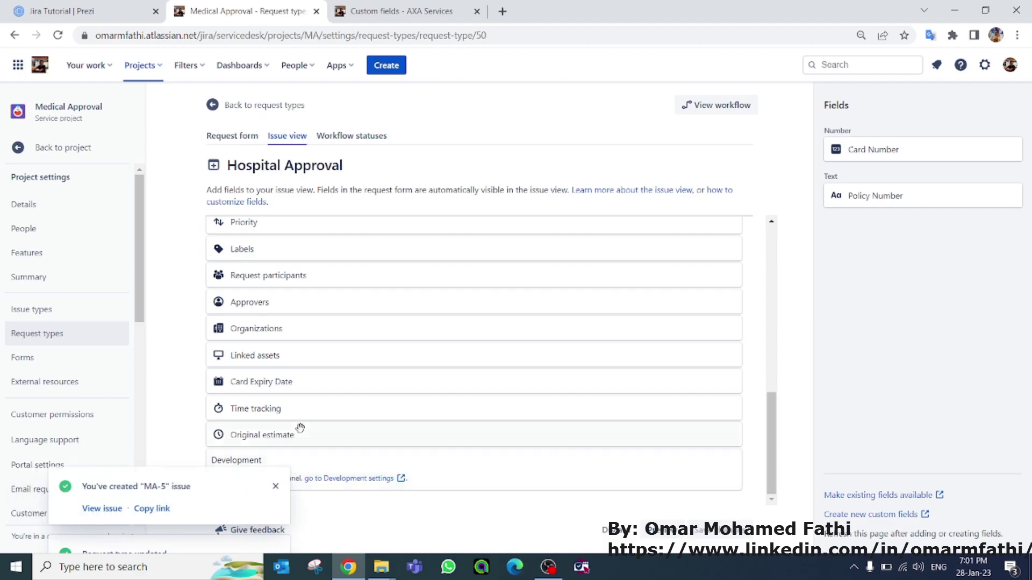
Open the newly created TEST APPROVAL ticket, dismiss the field-grouping notice and check which custom fields it shows.
{"action": "left_click", "coordinate": [102, 509]}
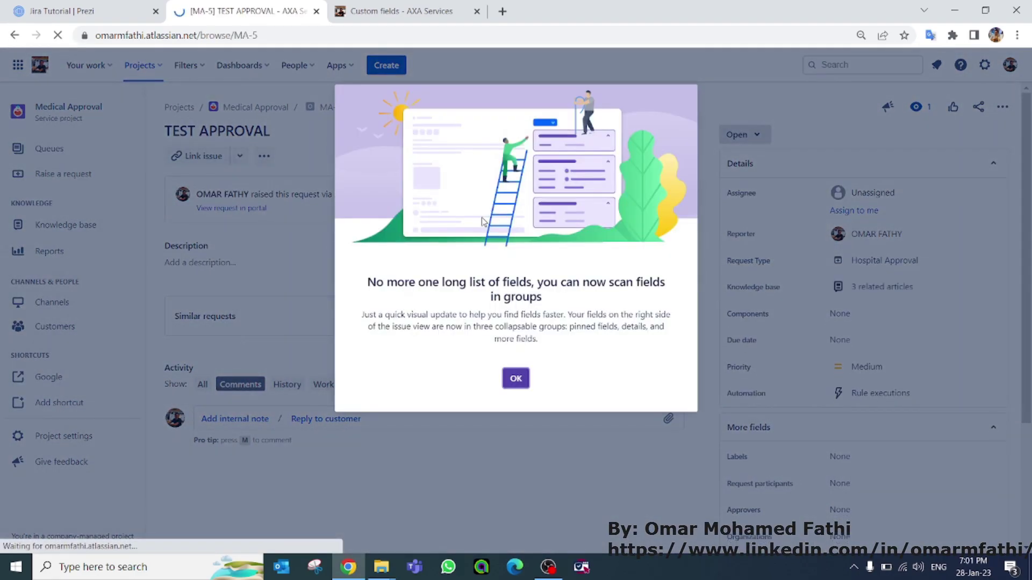
{"action": "left_click", "coordinate": [516, 379]}
{"action": "scroll", "coordinate": [902, 345], "scroll_direction": "down", "scroll_amount": 3}
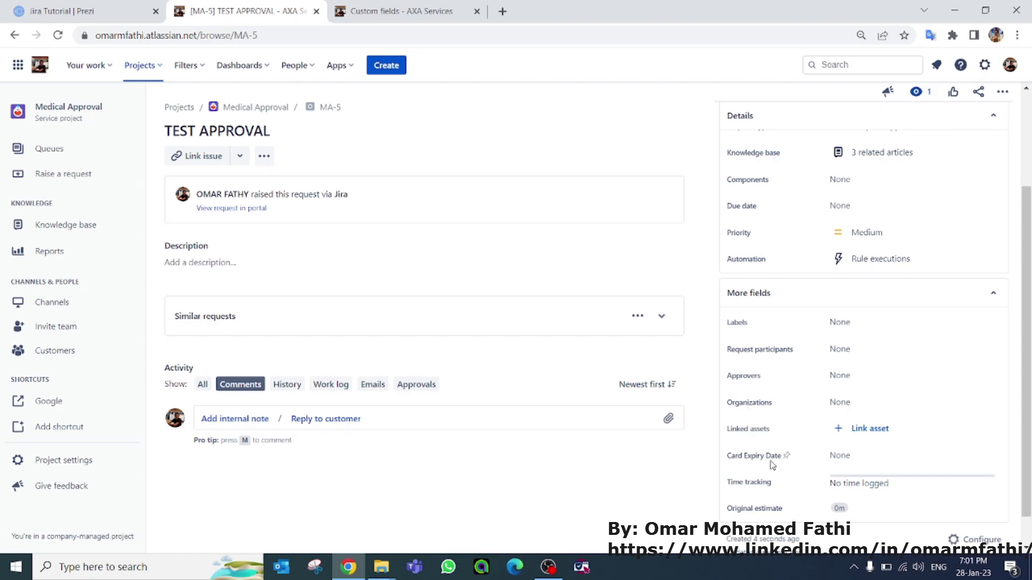
Change the ticket's request type to Pharmacy Approval, reload the page and check which custom fields it shows.
{"action": "scroll", "coordinate": [773, 465], "scroll_direction": "up", "scroll_amount": 3}
{"action": "left_click", "coordinate": [861, 262]}
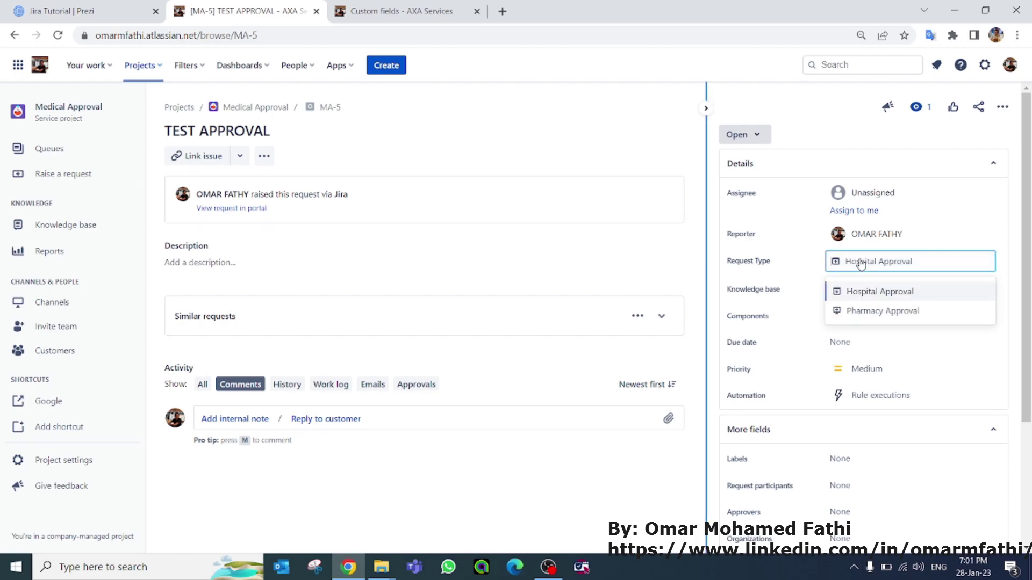
{"action": "left_click", "coordinate": [860, 311]}
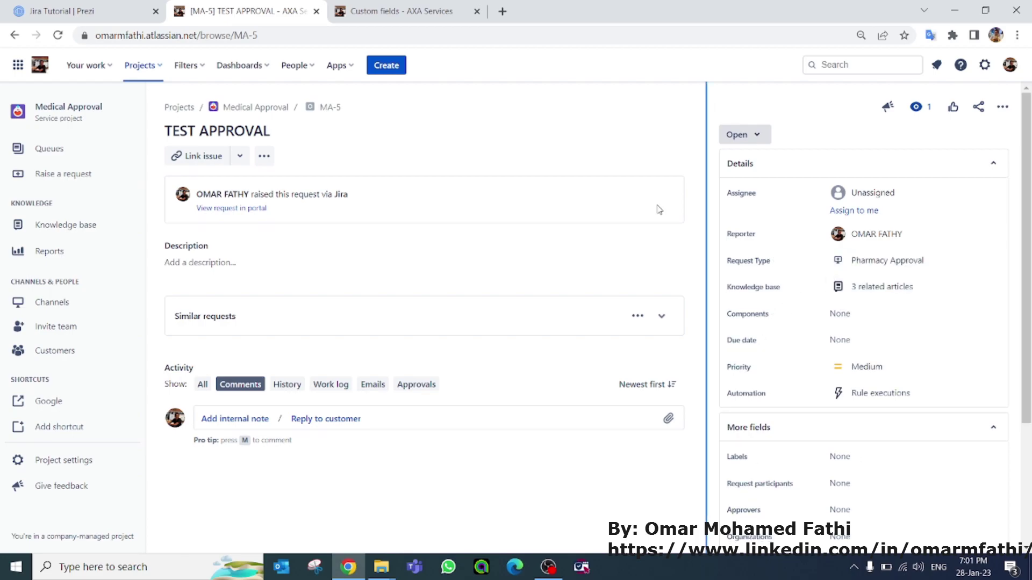
{"action": "right_click", "coordinate": [648, 127]}
{"action": "left_click", "coordinate": [690, 165]}
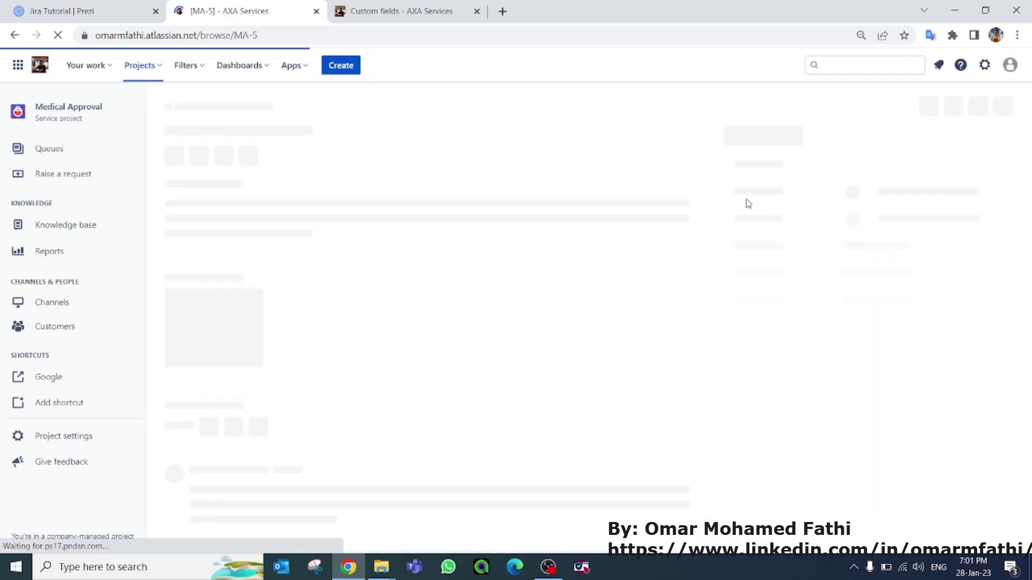
{"action": "scroll", "coordinate": [817, 299], "scroll_direction": "down", "scroll_amount": 3}
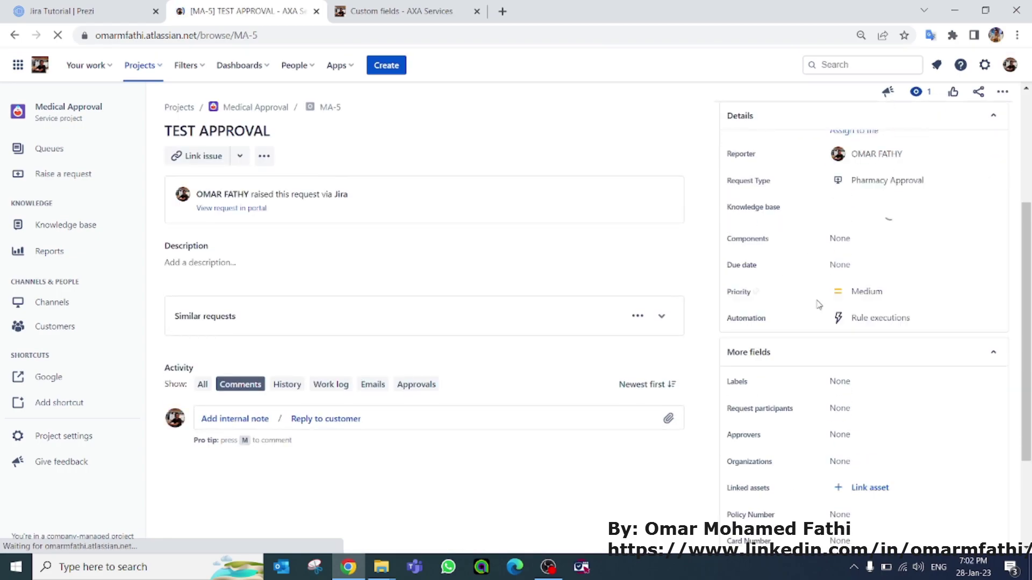
{"action": "scroll", "coordinate": [818, 305], "scroll_direction": "down", "scroll_amount": 2}
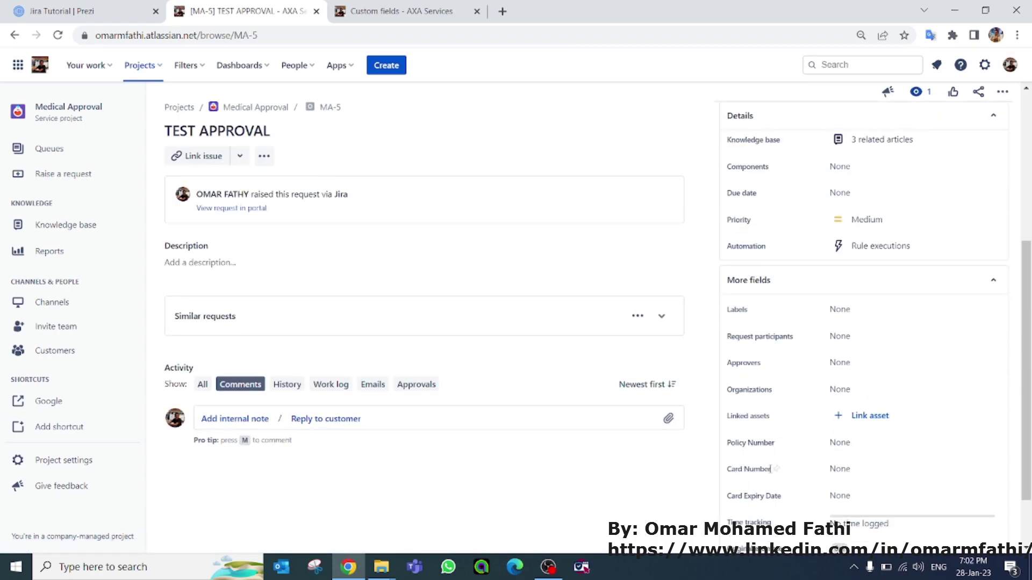